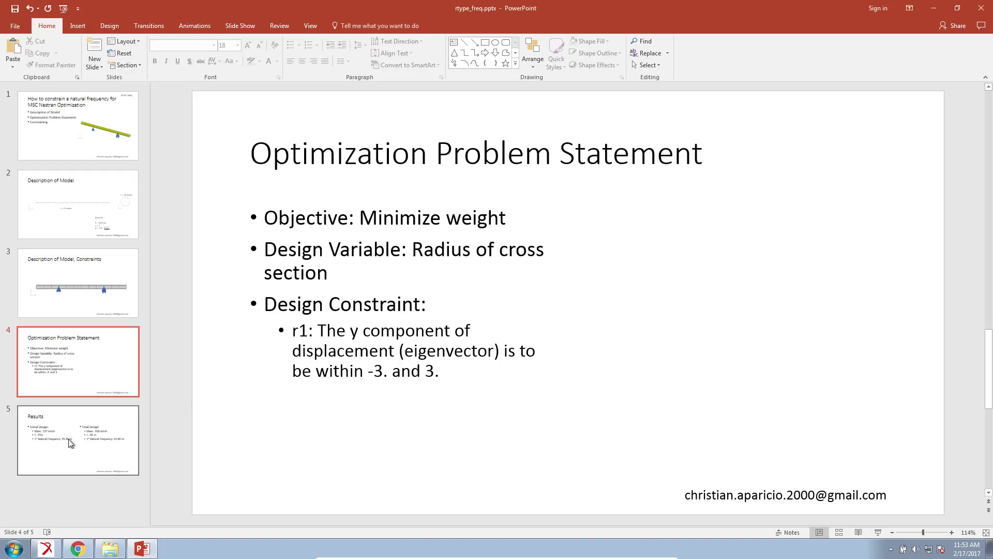
# On slide 4, reword r1 to 'The first frequency should be greater than 45Hz' and preview it in Slide Show.
pyautogui.click(71, 443)
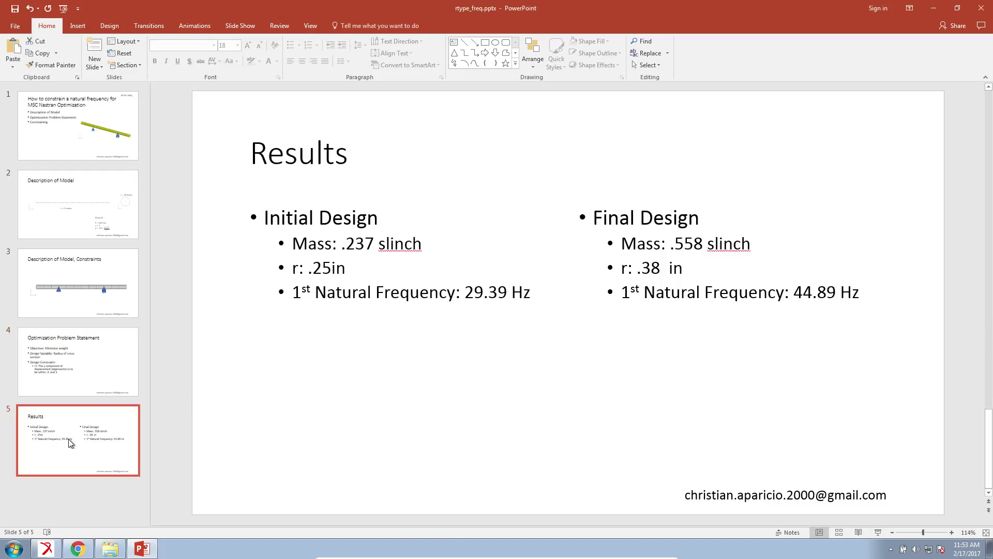
pyautogui.click(93, 389)
pyautogui.click(325, 353)
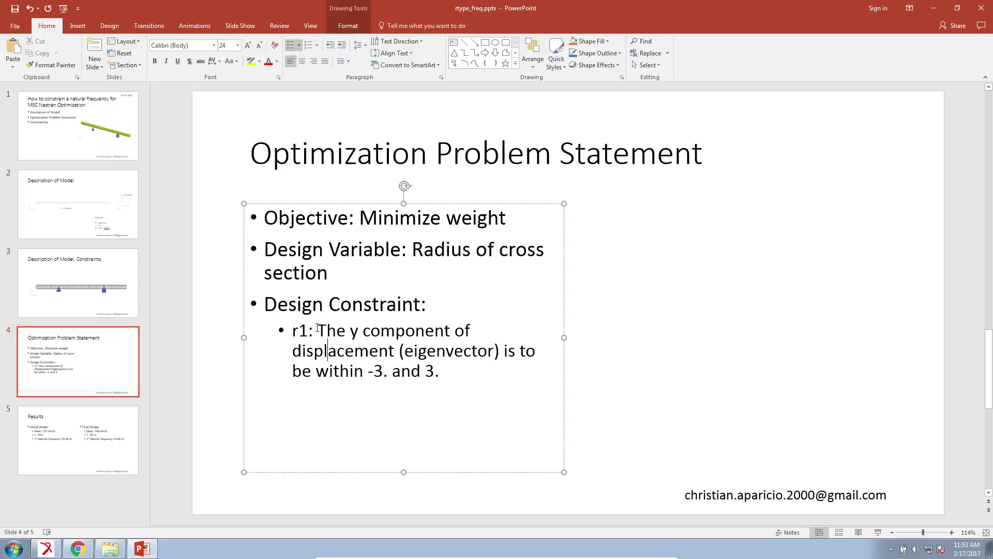
pyautogui.moveTo(318, 327); pyautogui.dragTo(448, 375)
pyautogui.write('The fi')
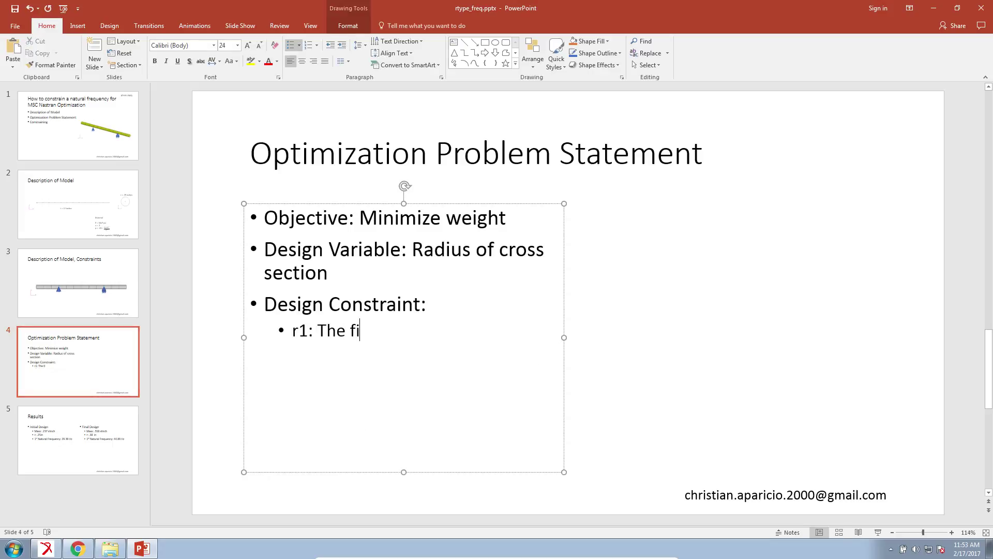
pyautogui.write('rst frequenc')
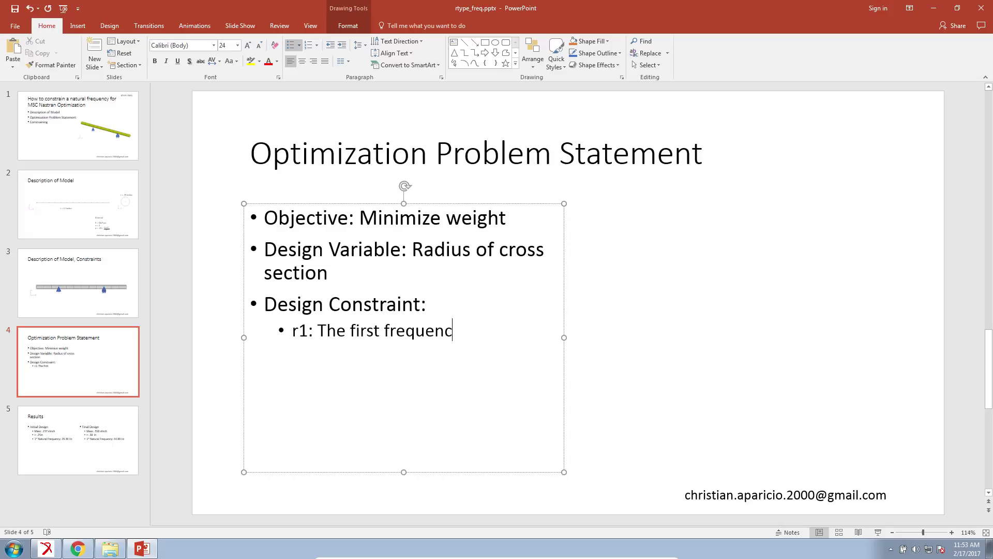
pyautogui.write('y should be greater than 45Hz')
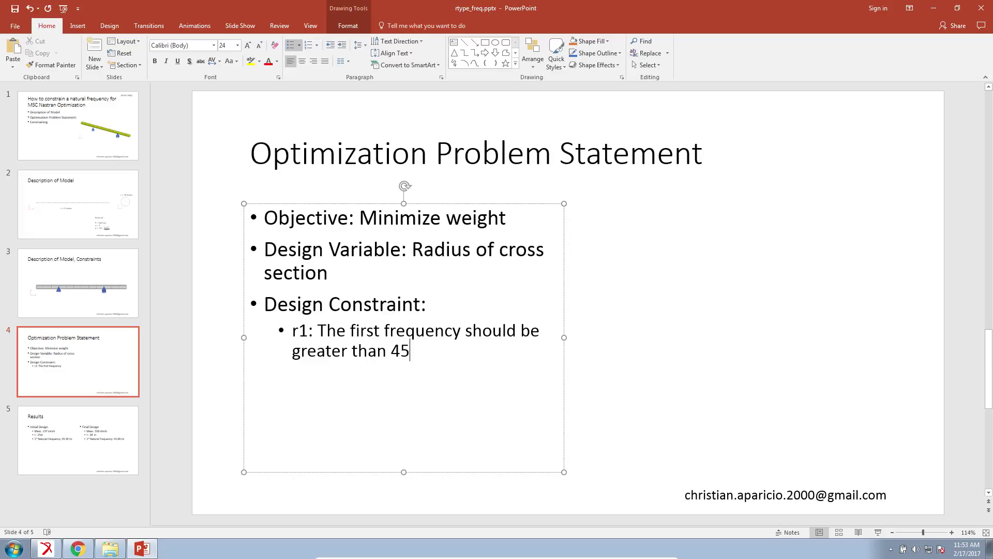
pyautogui.click(163, 333)
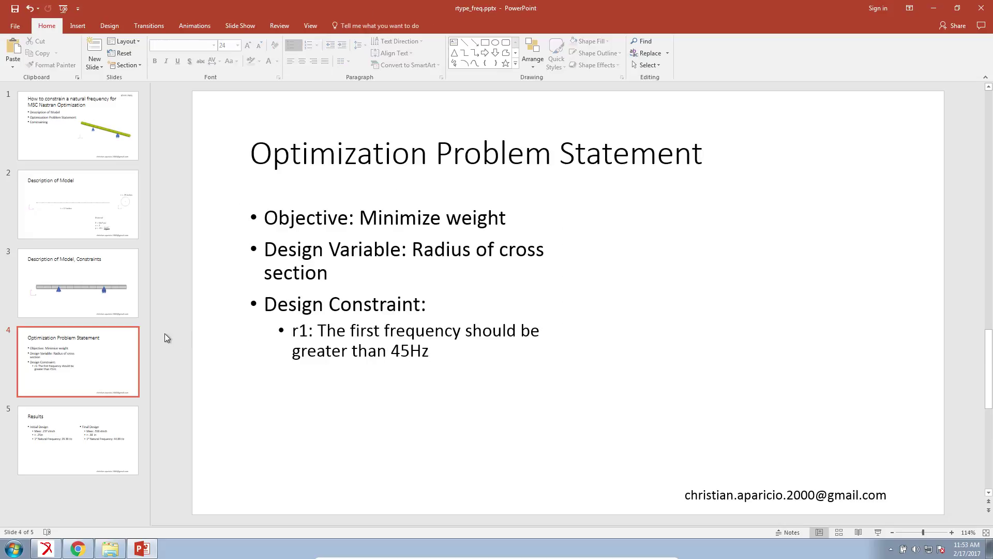
pyautogui.click(878, 533)
pyautogui.press('Escape')
# In Patran, animate the 29.392 Hz mode 1 shape with 20 frames.
pyautogui.click(47, 548)
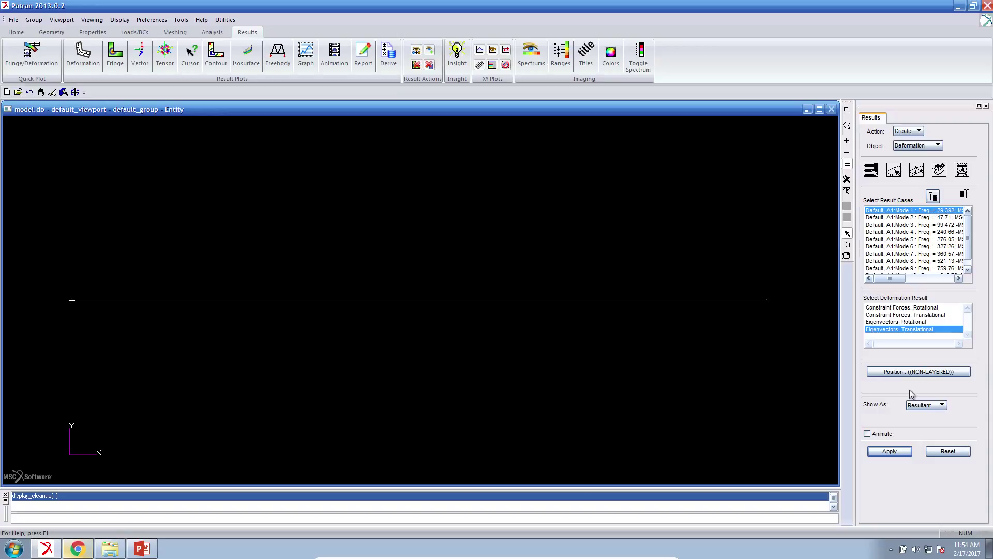
pyautogui.click(889, 433)
pyautogui.click(963, 173)
pyautogui.doubleClick(931, 425)
pyautogui.write('20')
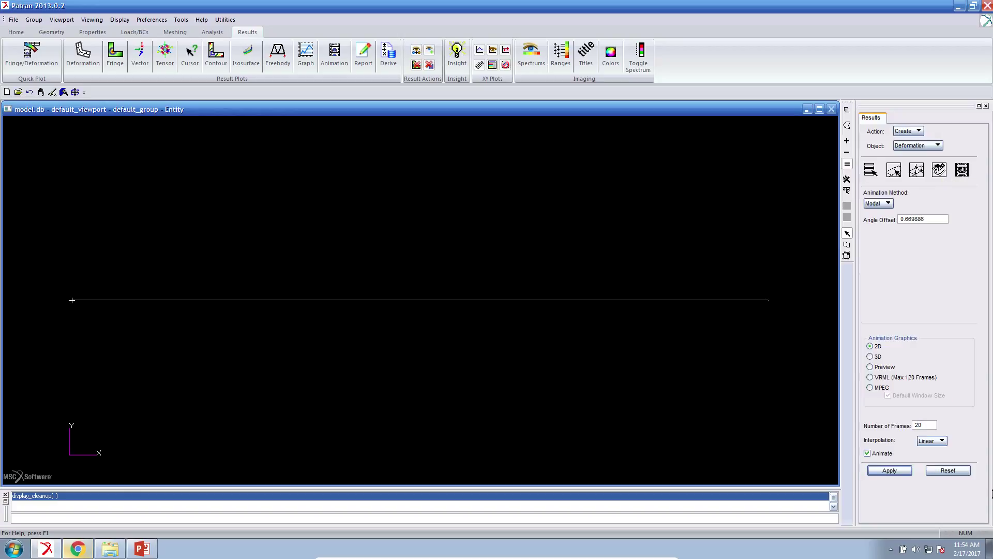
pyautogui.click(890, 472)
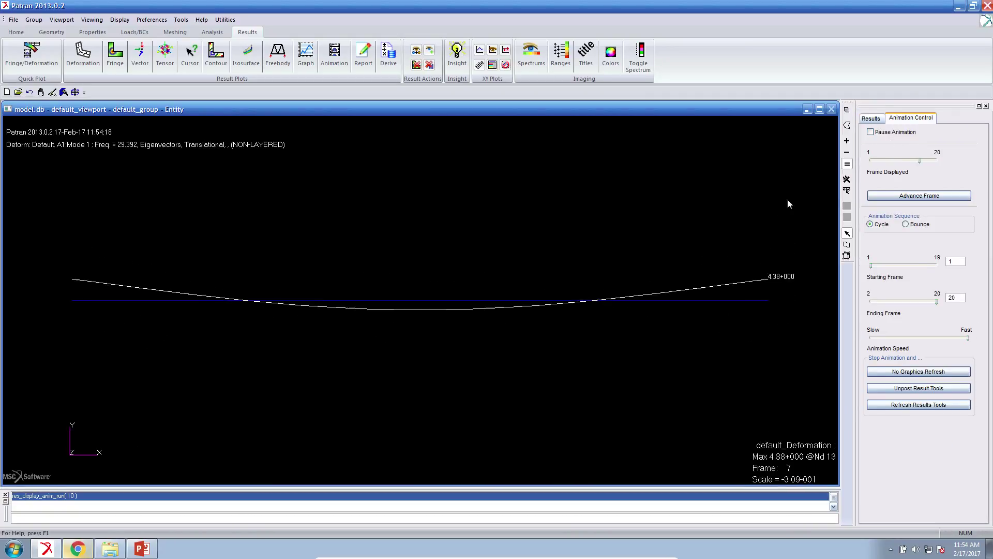
# Stop the animation and reset graphics to the undeformed beam.
pyautogui.click(871, 120)
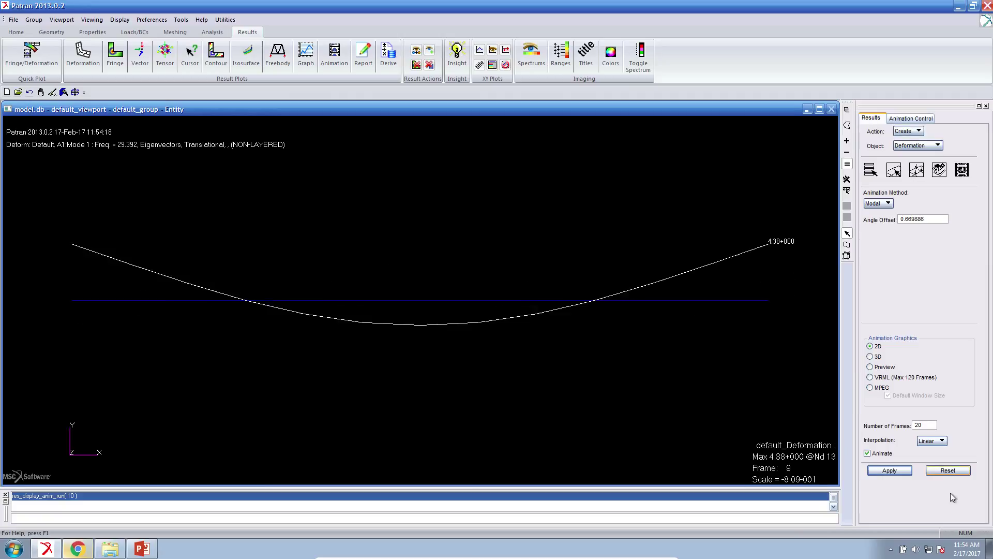
pyautogui.click(948, 471)
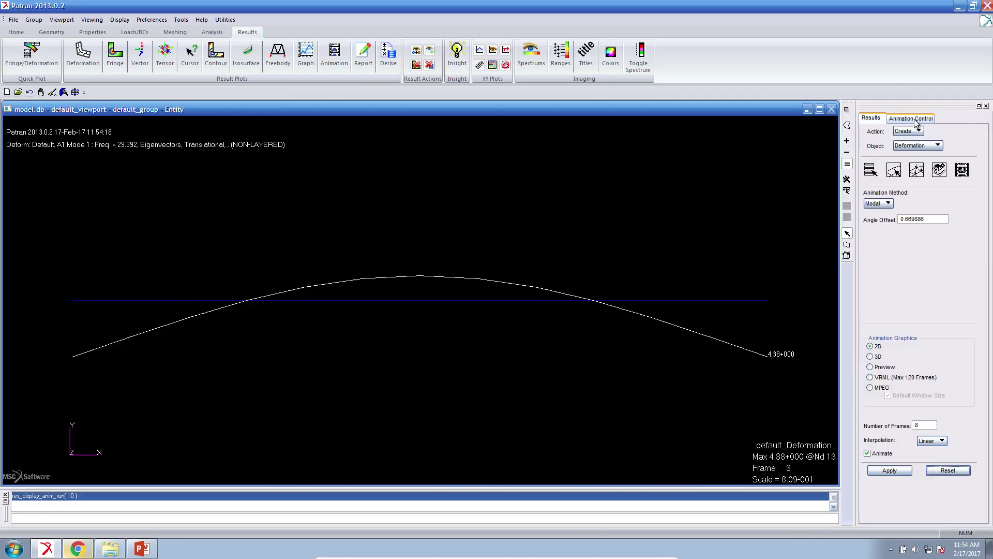
pyautogui.click(898, 404)
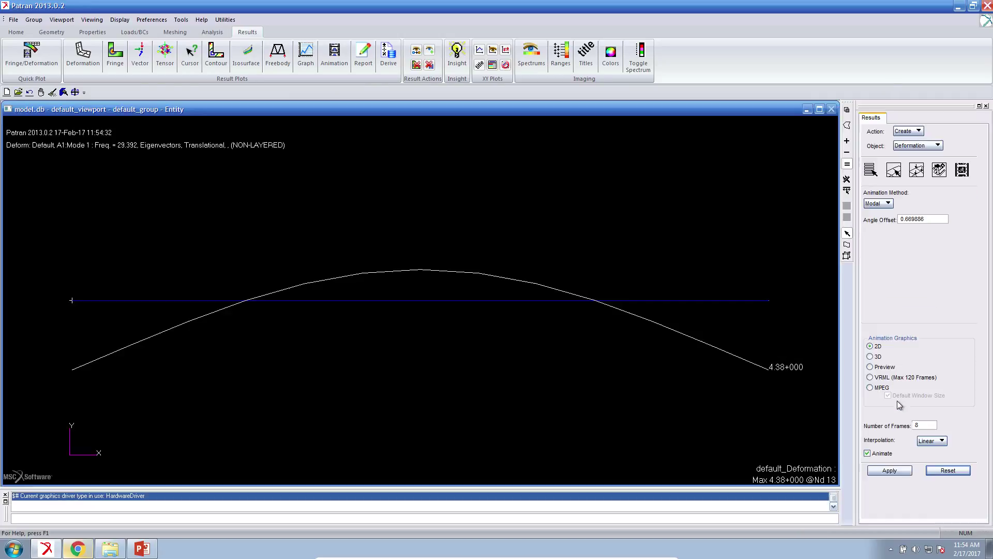
pyautogui.click(52, 93)
pyautogui.click(52, 550)
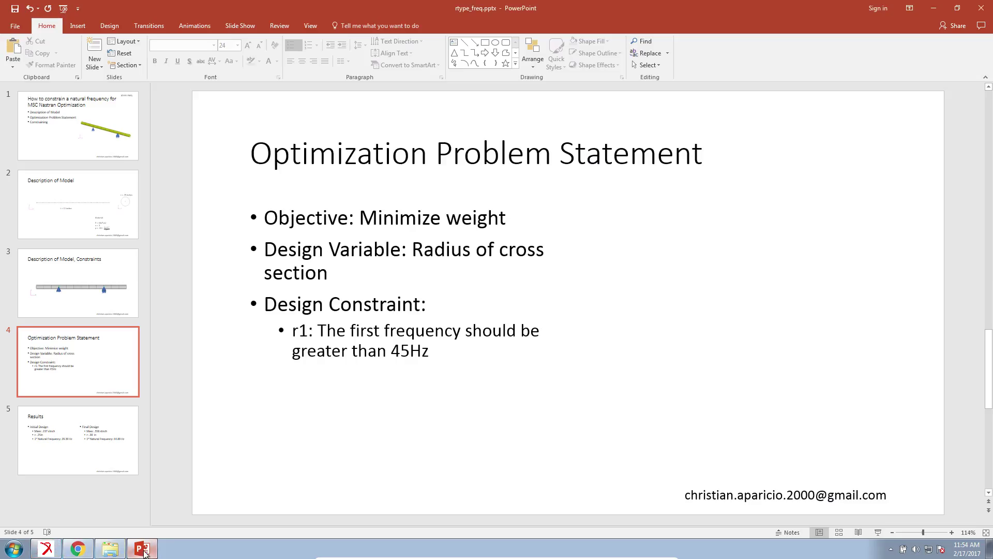
# On the Constraints page, choose SOL 103 - Normal Modes and add a Frequency constraint r1.
pyautogui.click(145, 552)
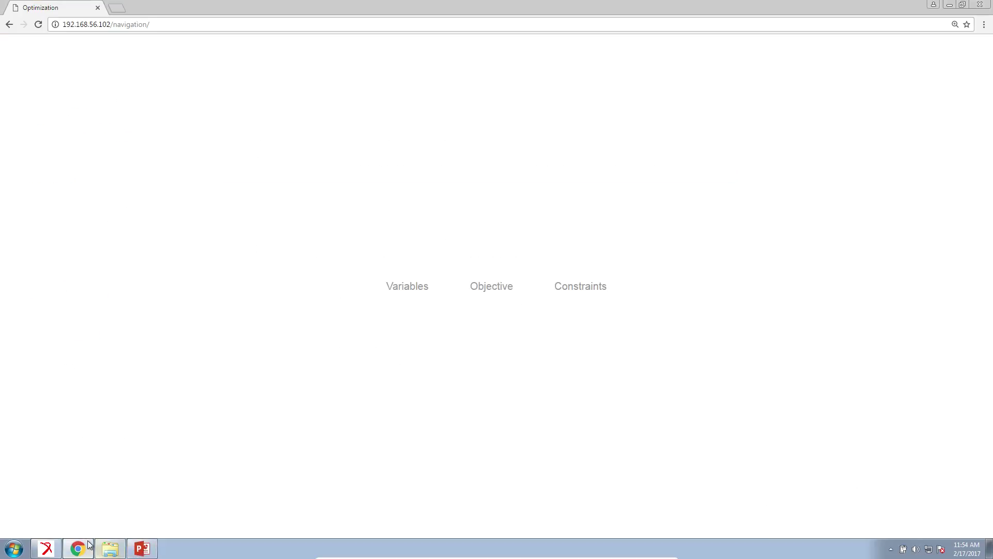
pyautogui.click(590, 291)
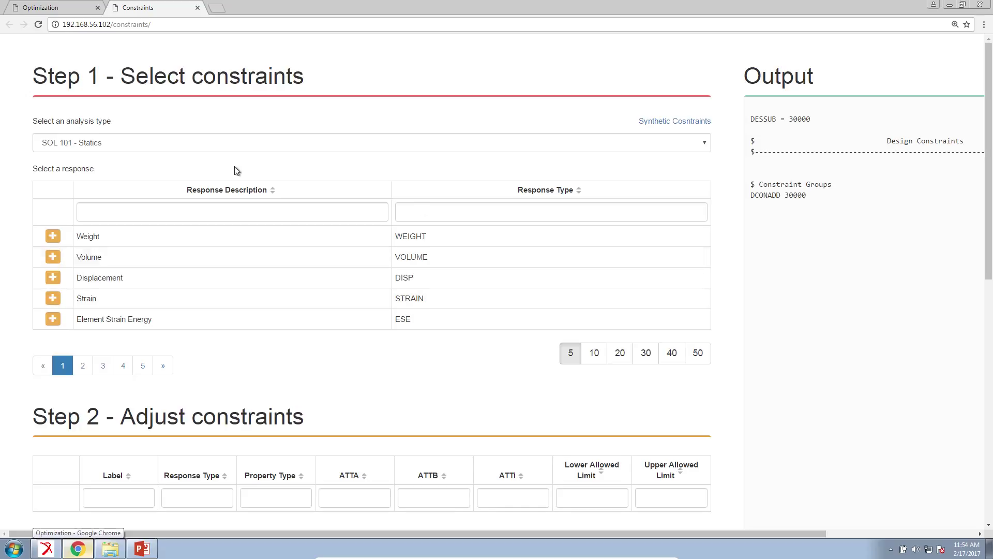
pyautogui.click(147, 148)
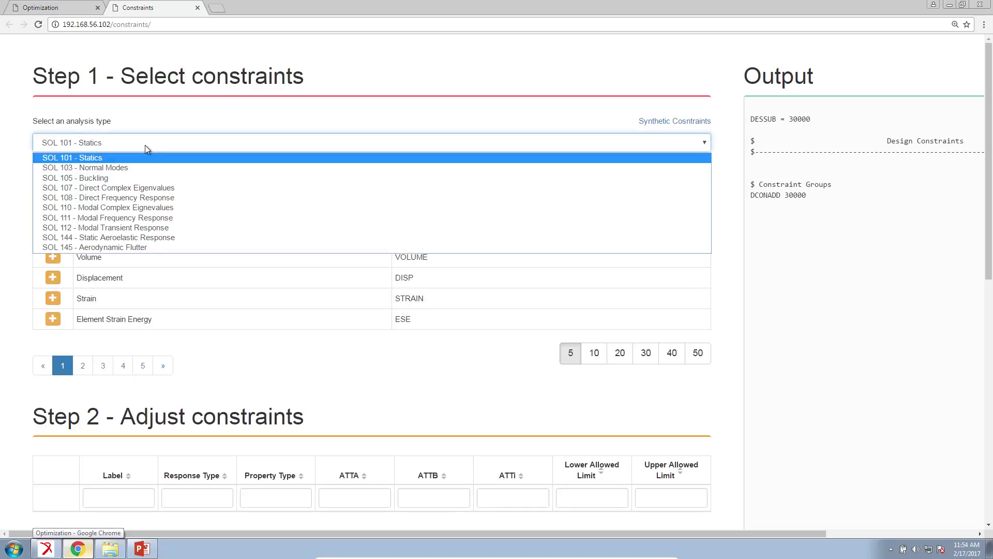
pyautogui.click(145, 167)
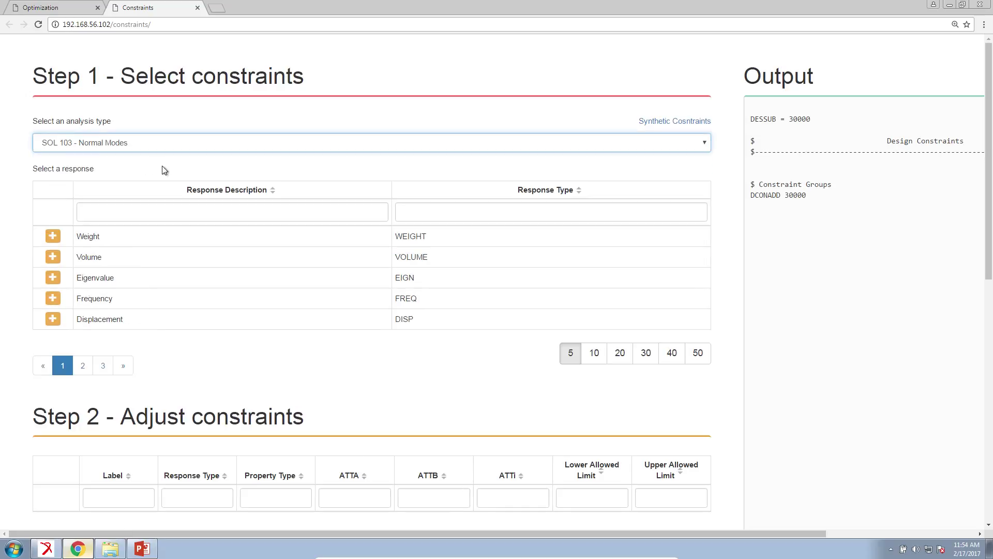
pyautogui.click(76, 302)
pyautogui.scroll(-1, 76, 289)
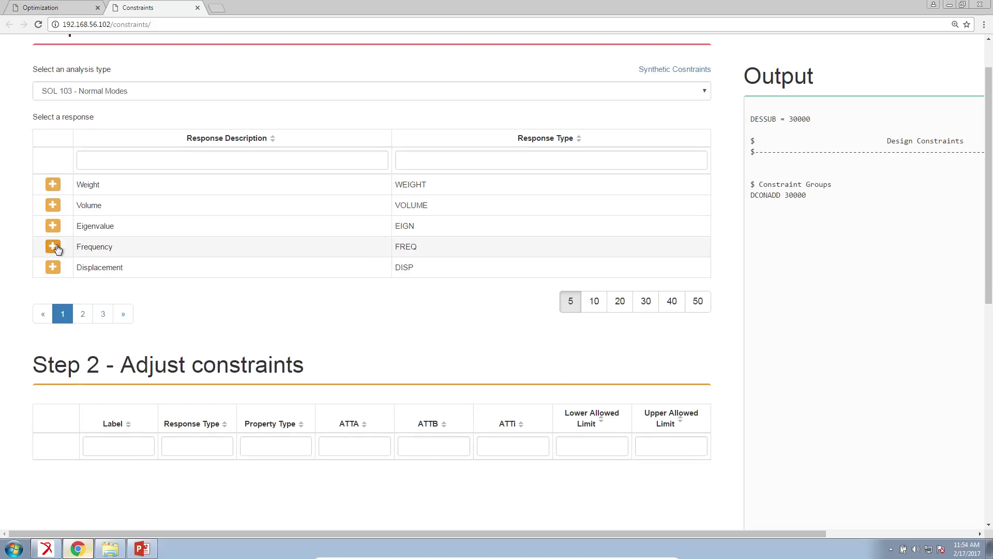
pyautogui.click(52, 246)
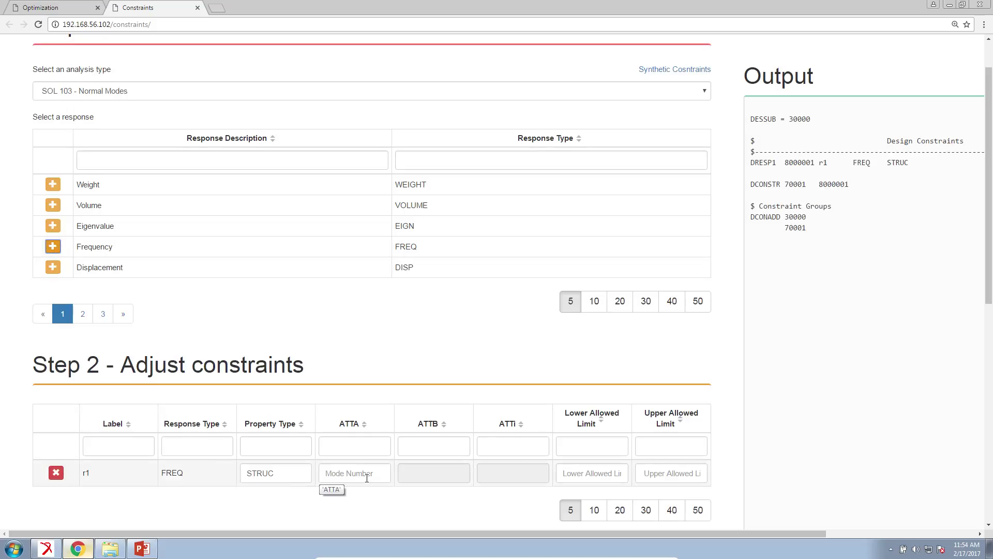
pyautogui.click(621, 473)
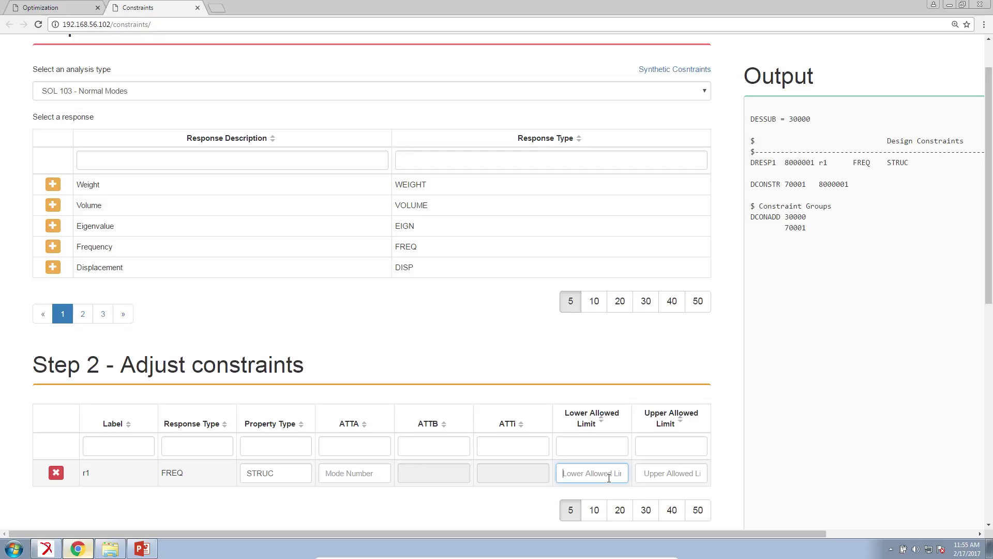
pyautogui.click(142, 549)
pyautogui.click(179, 548)
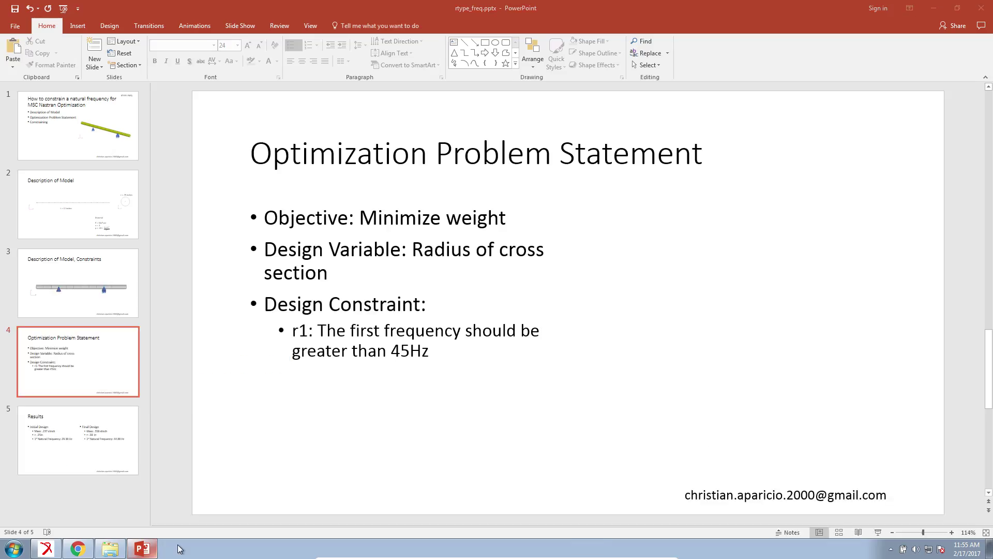
# Set r1's Lower Allowed Limit to 45. and its ATTA Mode Number to 1.
pyautogui.click(934, 8)
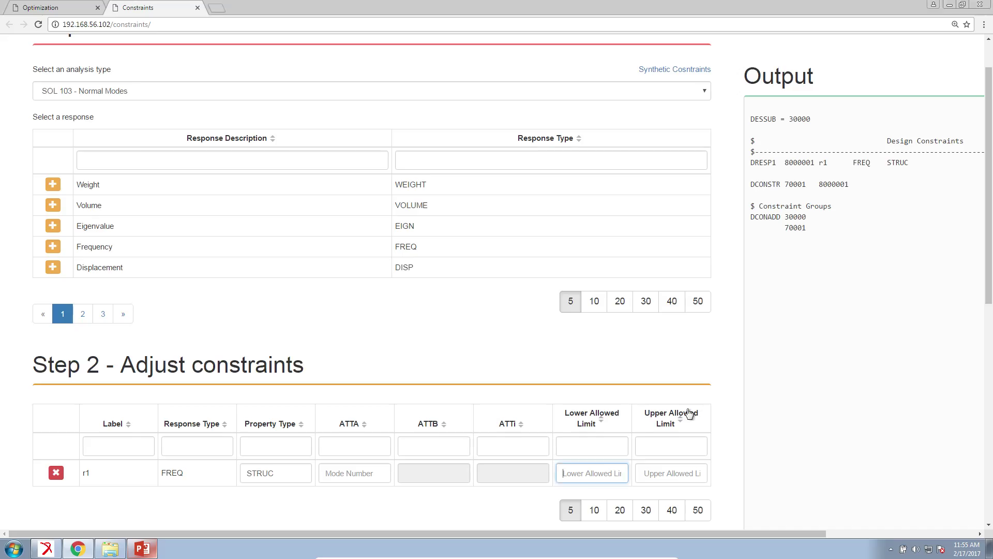
pyautogui.write('45')
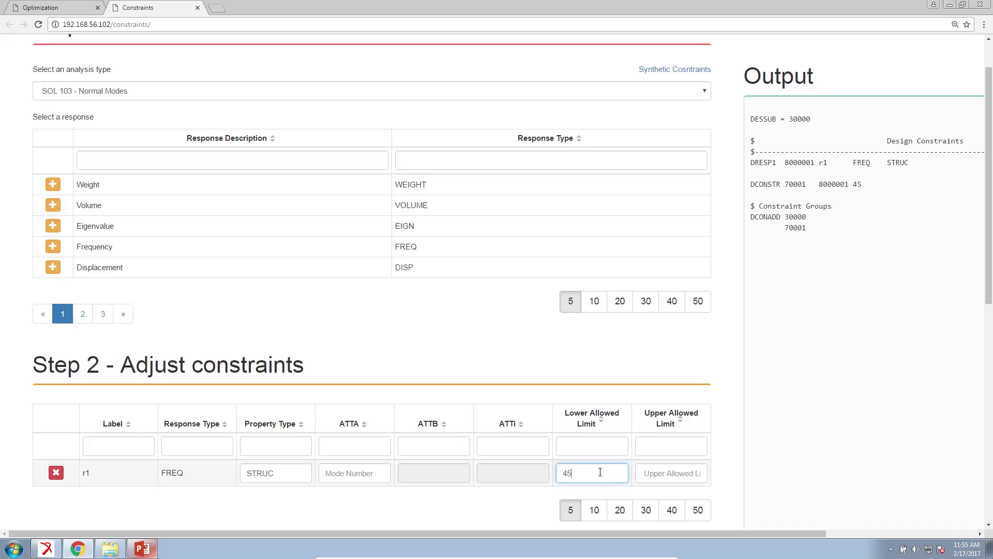
pyautogui.write('.')
pyautogui.moveTo(275, 473); pyautogui.dragTo(239, 477)
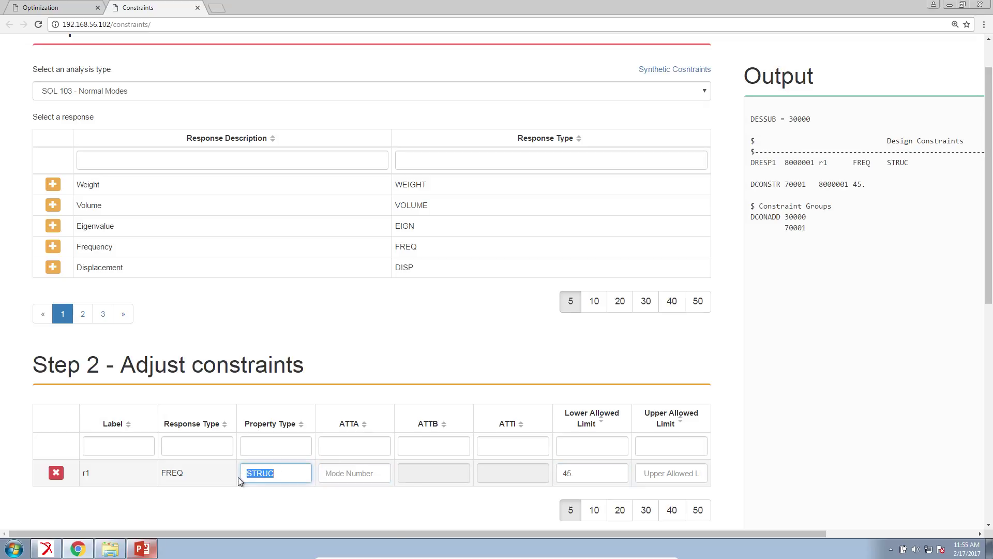
pyautogui.click(297, 474)
pyautogui.click(323, 474)
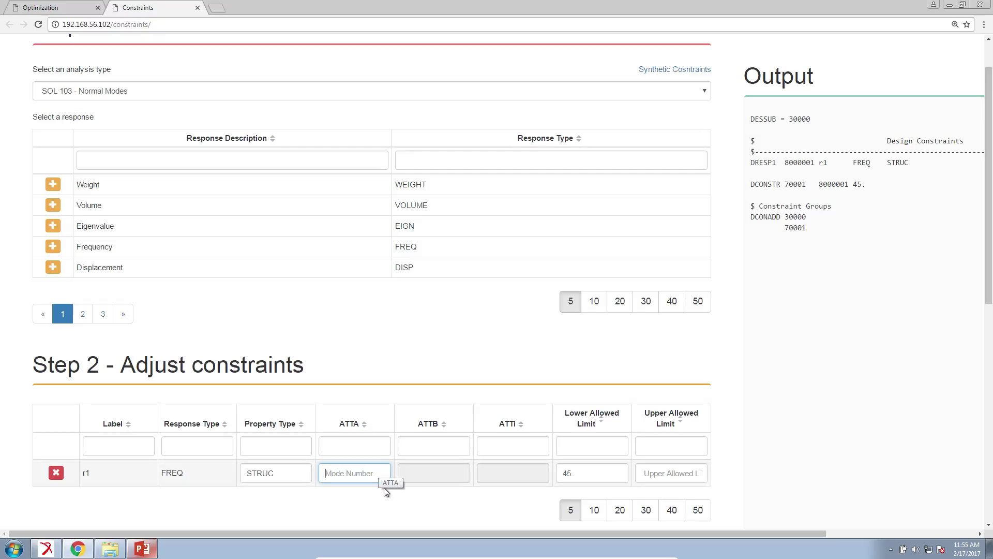
pyautogui.hotkey('ctrl', '+')
pyautogui.hotkey('ctrl', '+')
pyautogui.scroll(-2, 436, 451)
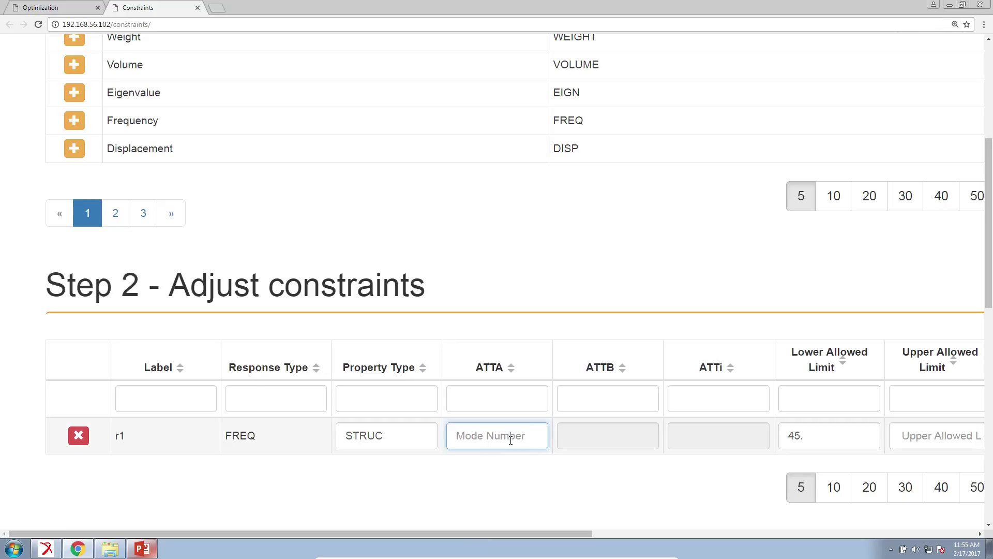
pyautogui.write('1')
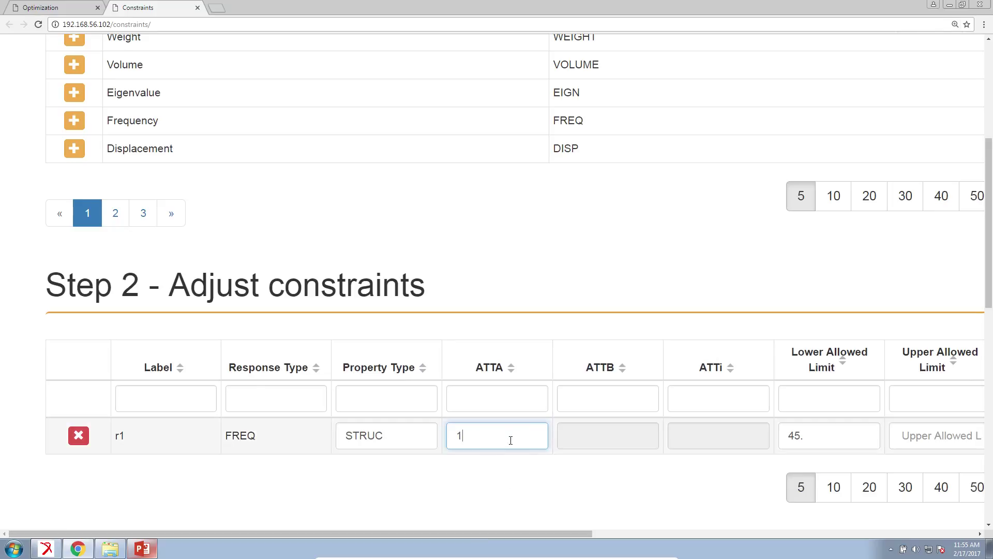
# Restore Patran's result case lists, then minimize Patran.
pyautogui.click(47, 549)
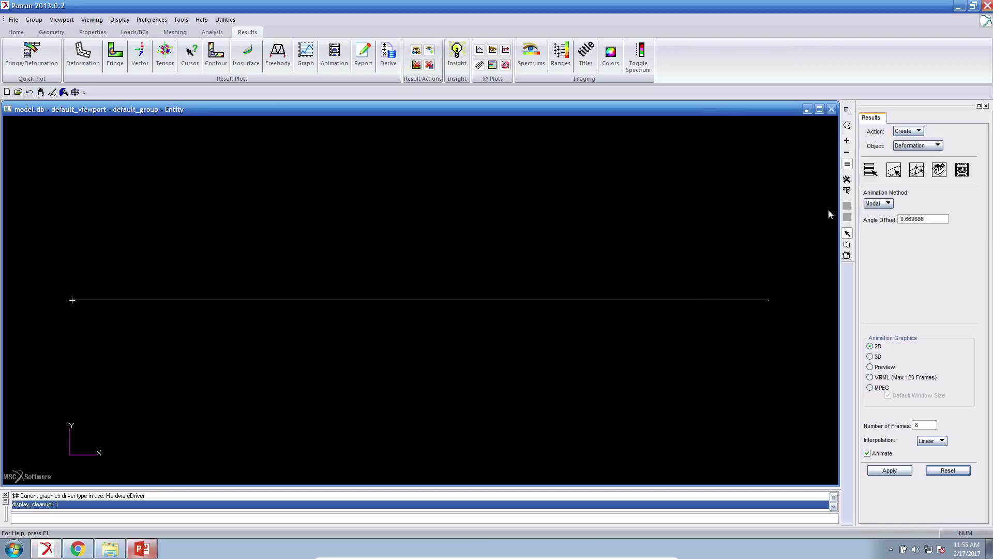
pyautogui.click(873, 172)
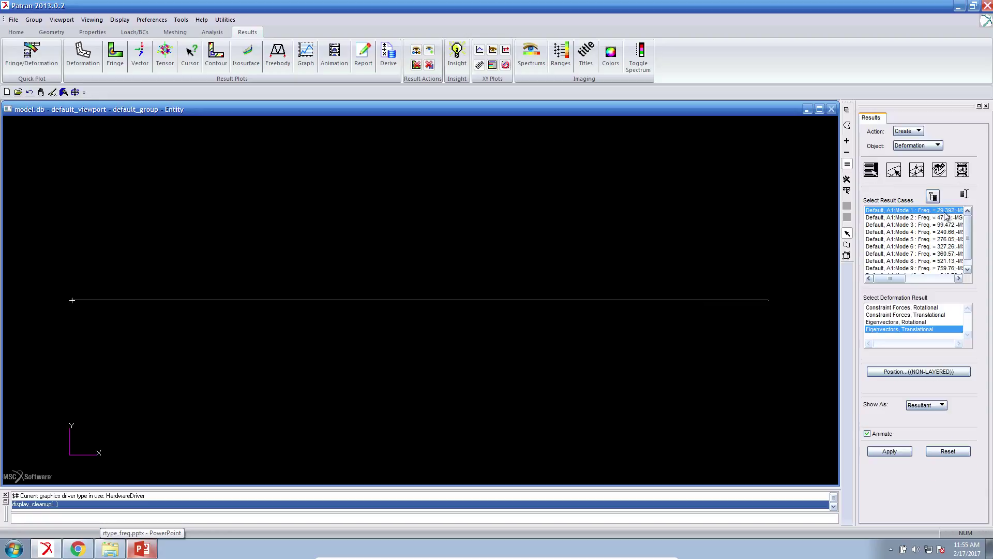
pyautogui.click(959, 5)
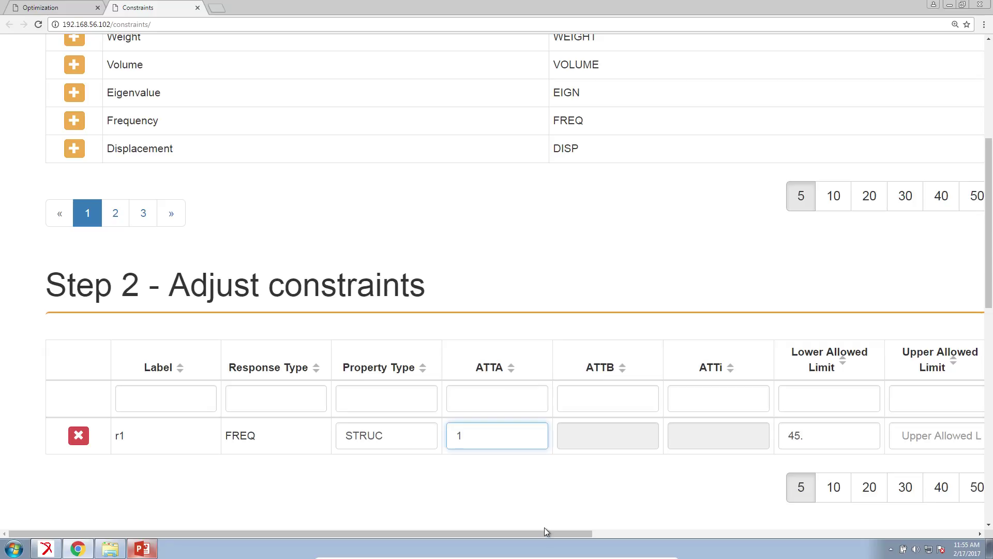
# Copy the generated Design Constraints cards, from '$ Design Constraints' to 70001, out of the Output.
pyautogui.moveTo(544, 529); pyautogui.dragTo(892, 500)
pyautogui.moveTo(593, 315); pyautogui.dragTo(469, 185)
pyautogui.rightClick(486, 185)
pyautogui.click(504, 193)
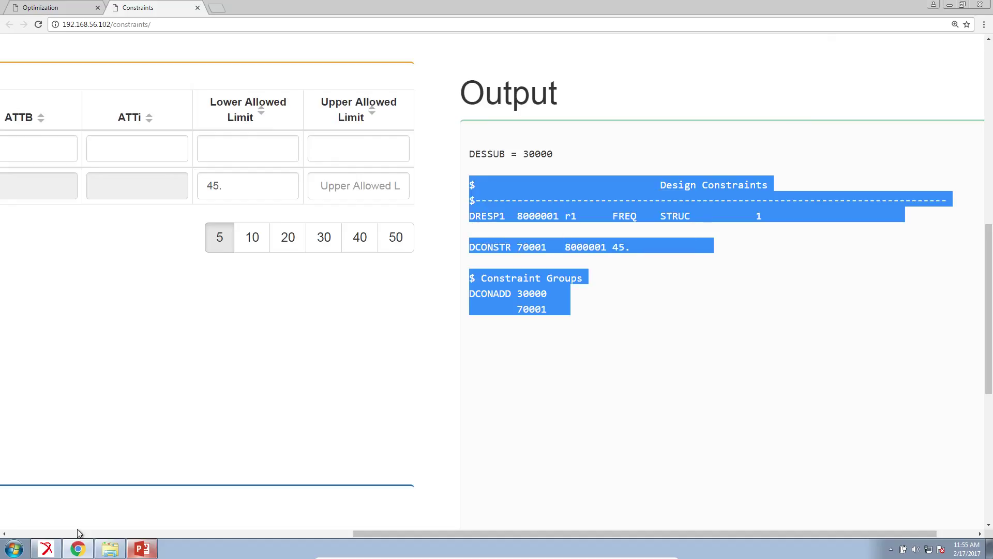
# Paste the DRESP1 r1 FREQ, DCONSTR 45. and DCONADD 30000 cards into model.bdf at line 88.
pyautogui.click(110, 548)
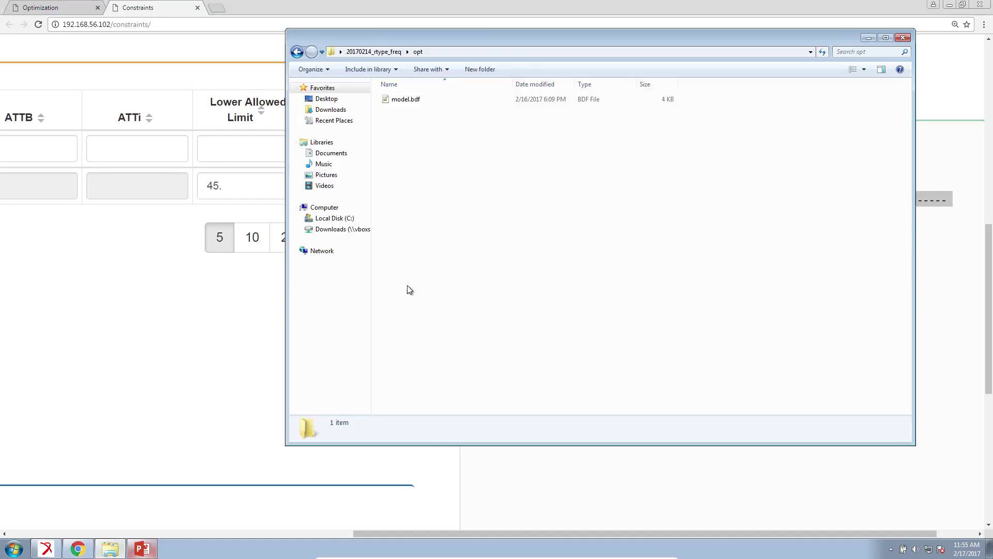
pyautogui.doubleClick(422, 101)
pyautogui.scroll(-18, 302, 303)
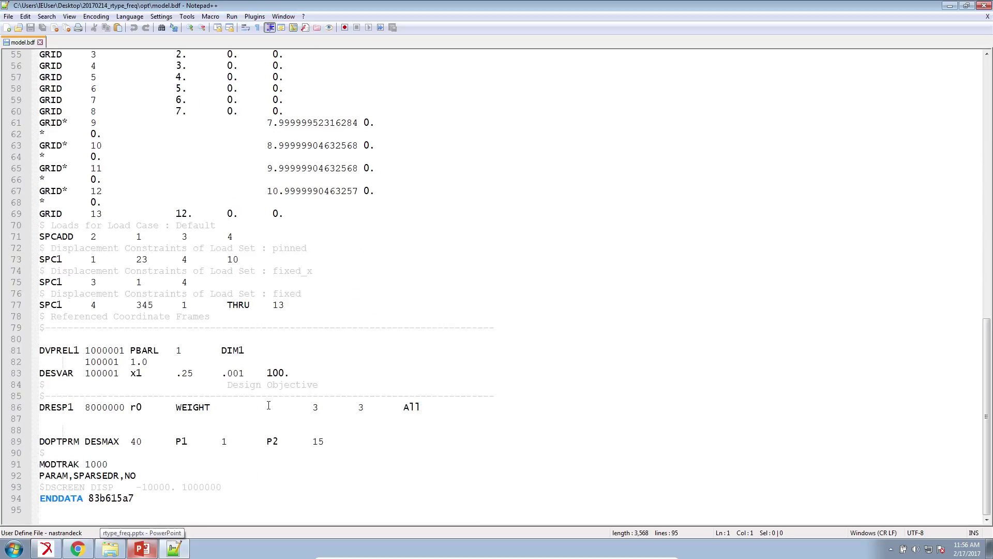
pyautogui.click(207, 431)
pyautogui.click(68, 425)
pyautogui.hotkey('ctrl', 'v')
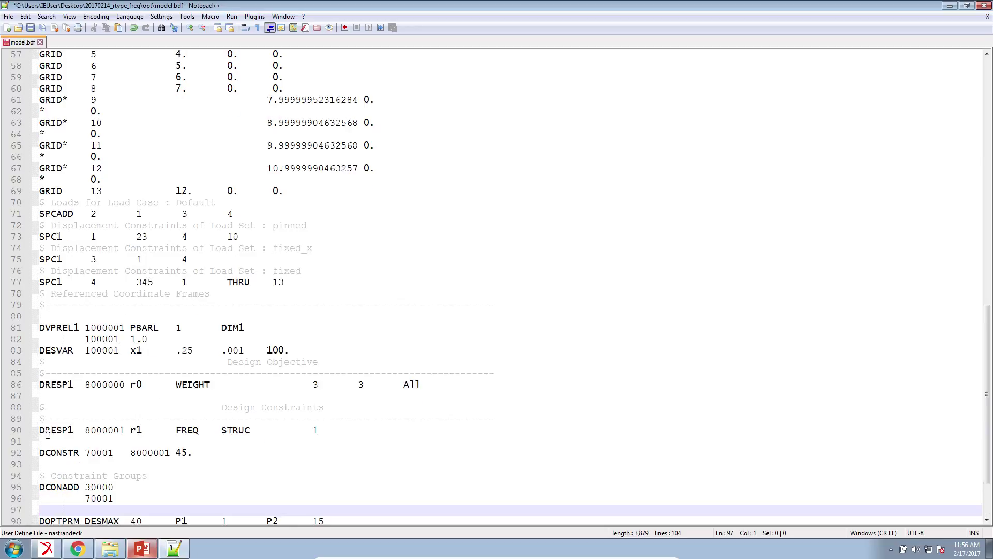
# Launch MSC Nastran through the Start menu search.
pyautogui.click(123, 552)
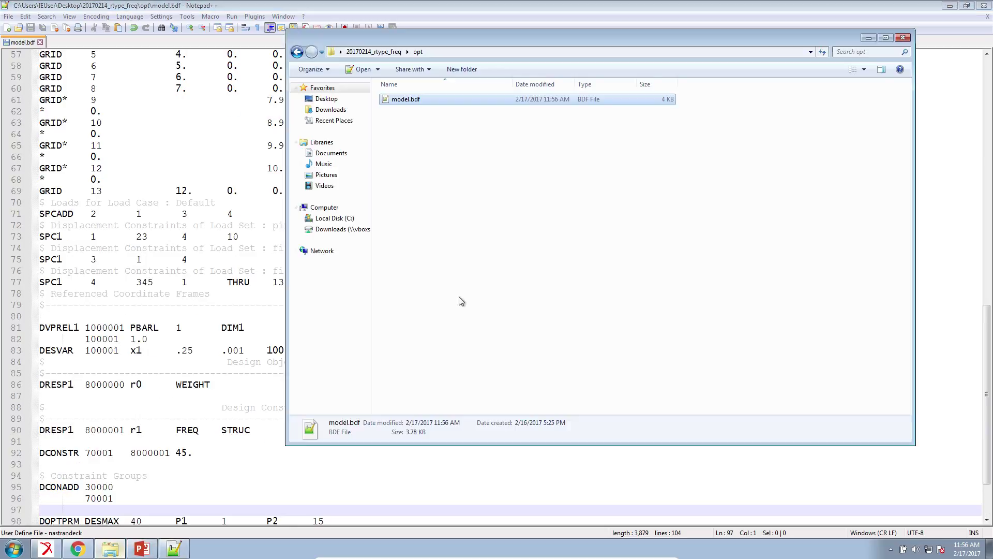
pyautogui.click(408, 288)
pyautogui.click(24, 550)
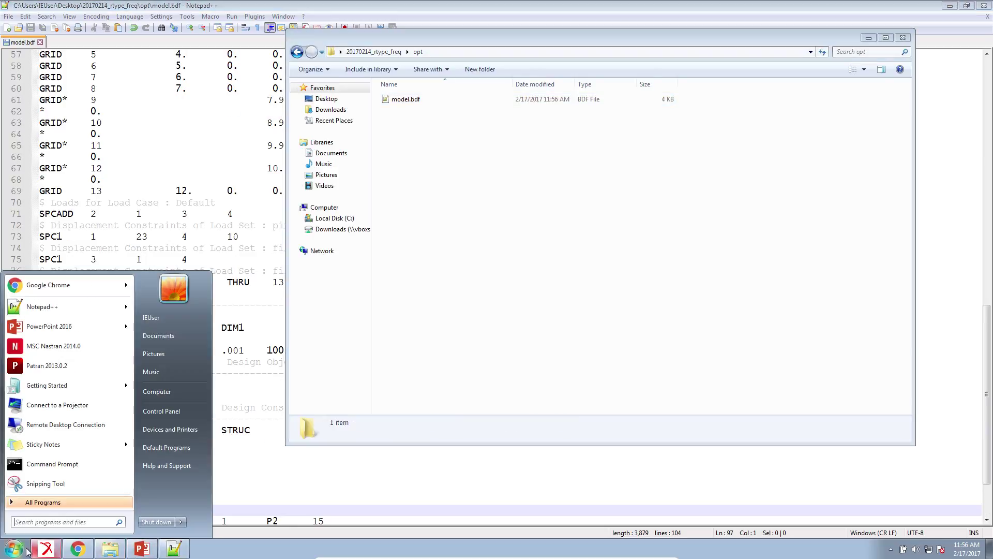
pyautogui.write('nastran')
pyautogui.press('Return')
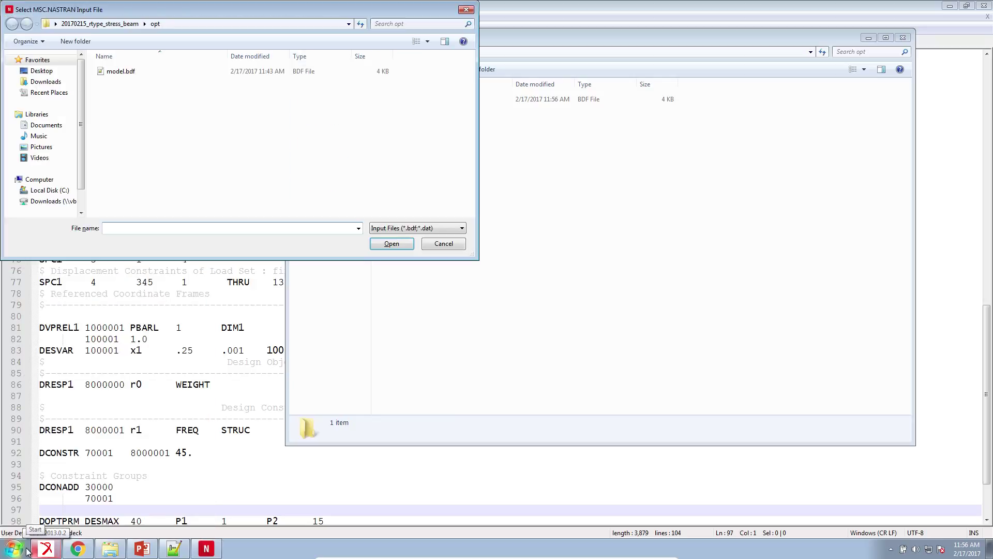
# Pick Desktop > 20170214_rtype_freq > opt > model.bdf and run the job.
pyautogui.click(41, 70)
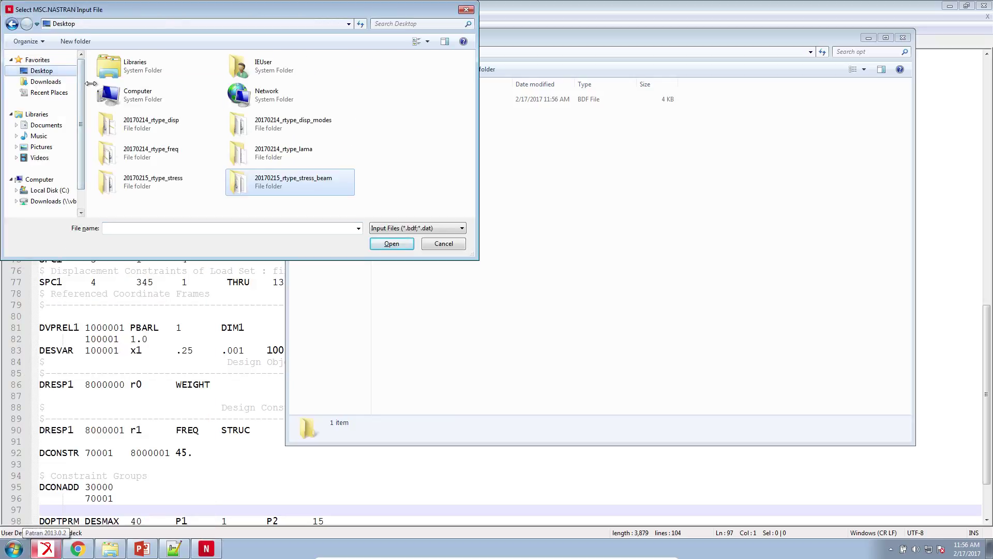
pyautogui.doubleClick(176, 153)
pyautogui.doubleClick(120, 73)
pyautogui.click(119, 73)
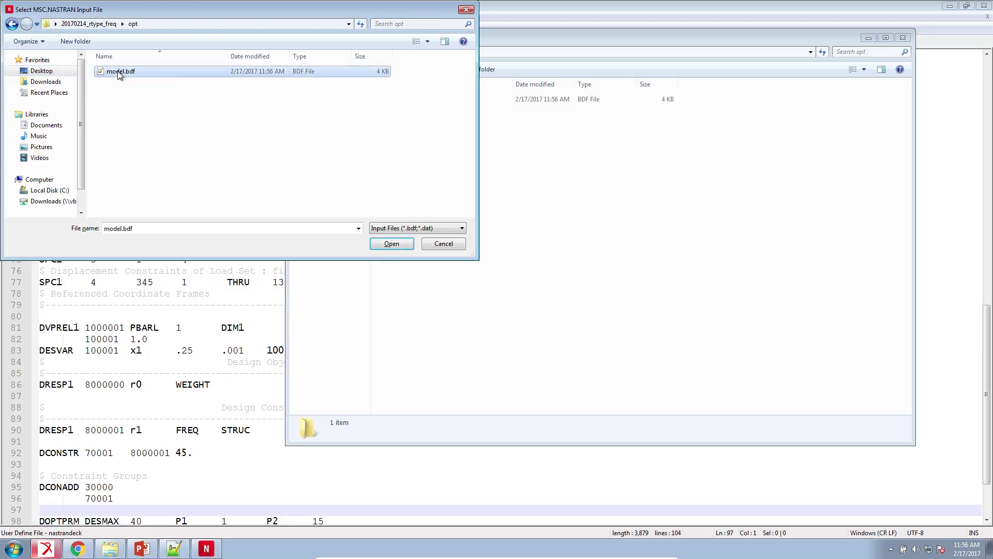
pyautogui.doubleClick(118, 73)
pyautogui.click(38, 107)
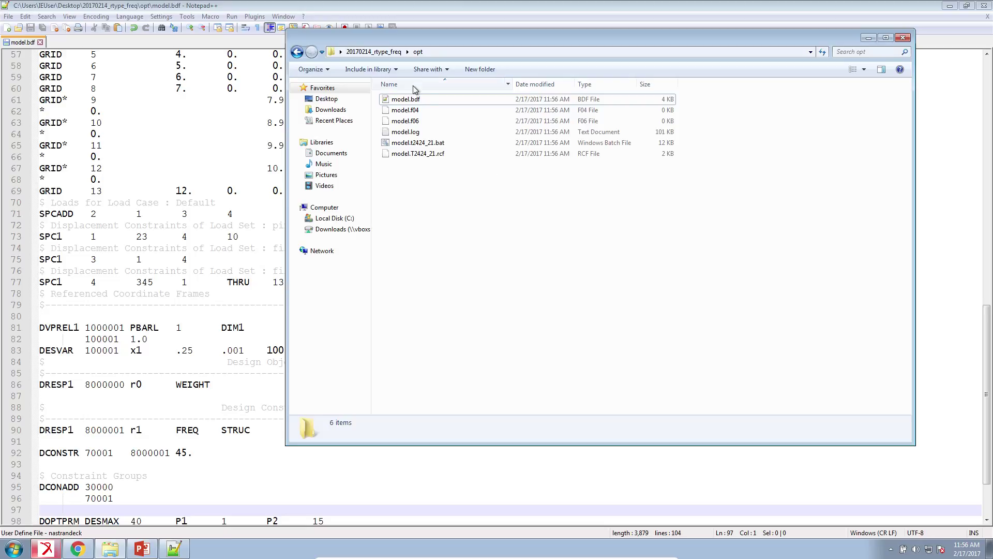
# Delete model.f04, model.f06 and model.log from the opt folder.
pyautogui.moveTo(465, 156); pyautogui.dragTo(419, 114)
pyautogui.press('Delete')
pyautogui.press('Return')
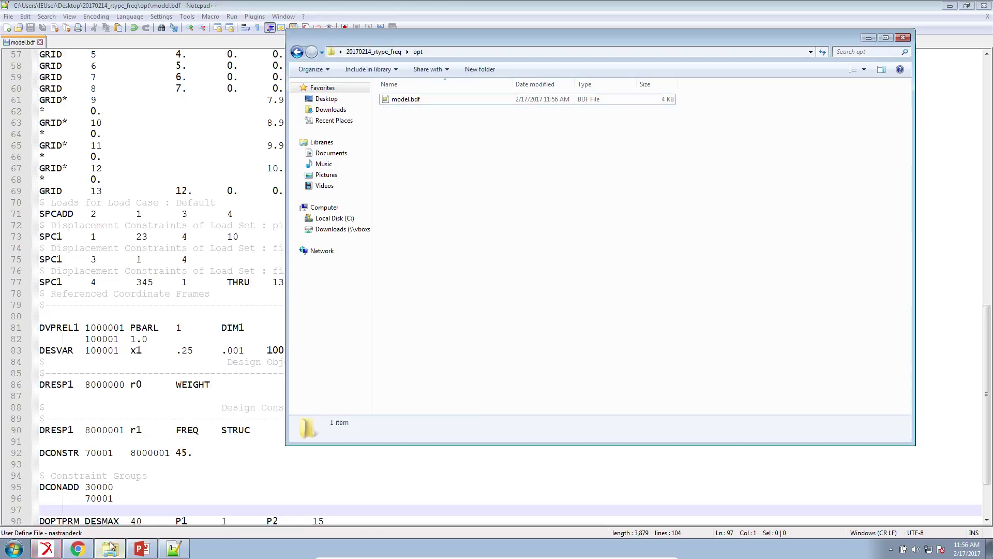
# Close the PowerPoint window and the Optimization browser tab.
pyautogui.click(142, 548)
pyautogui.rightClick(141, 549)
pyautogui.click(118, 527)
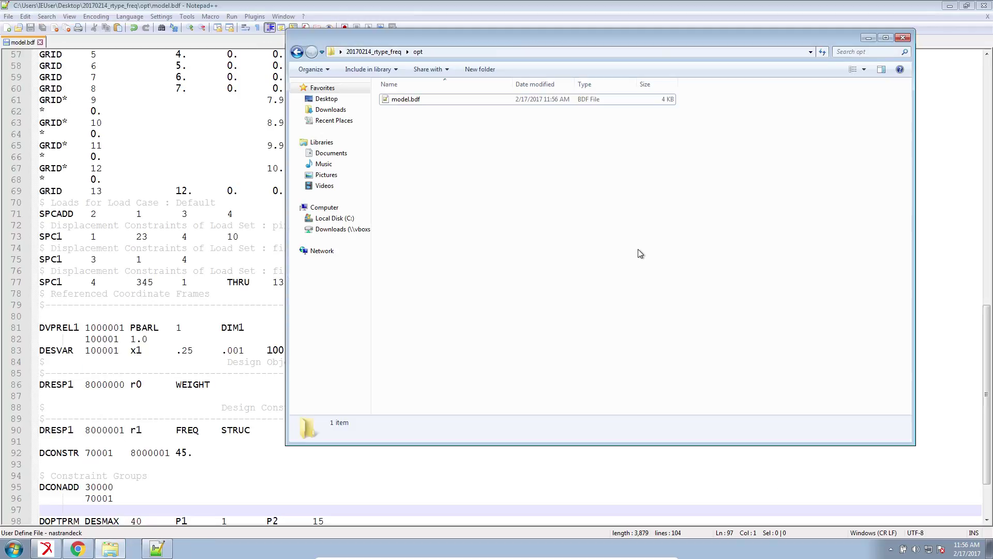
pyautogui.click(78, 548)
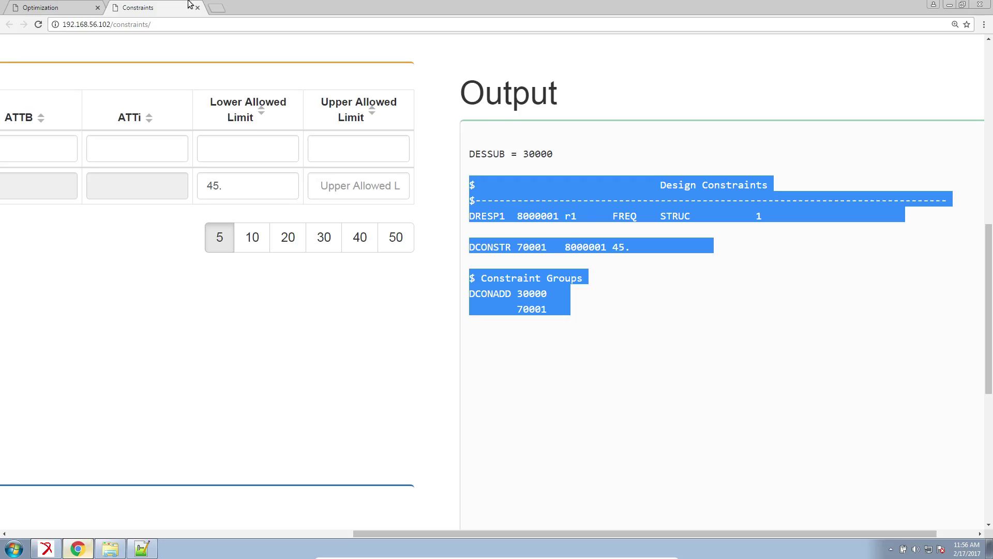
pyautogui.click(97, 7)
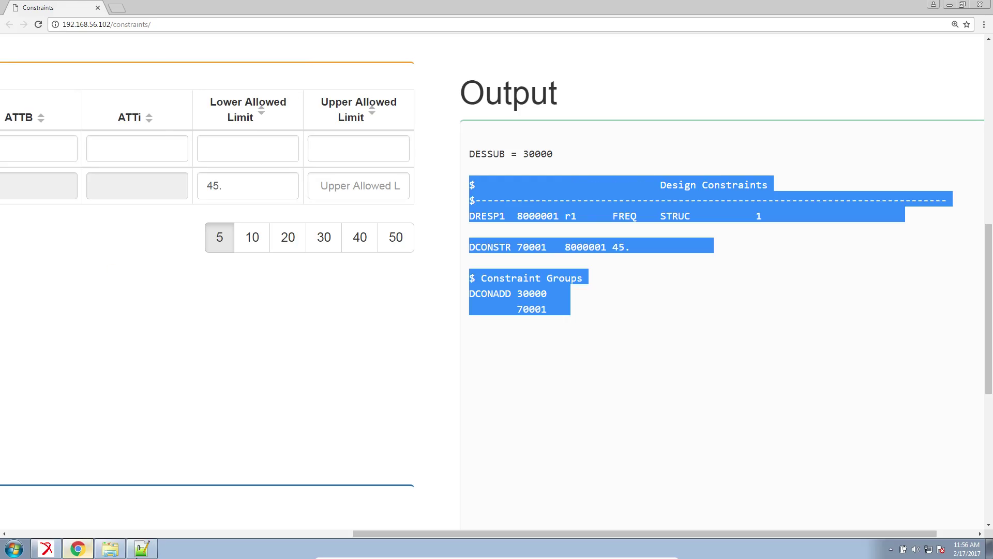
pyautogui.click(14, 548)
# Relaunch MSC Nastran and run model.bdf again.
pyautogui.write('nastran')
pyautogui.press('Return')
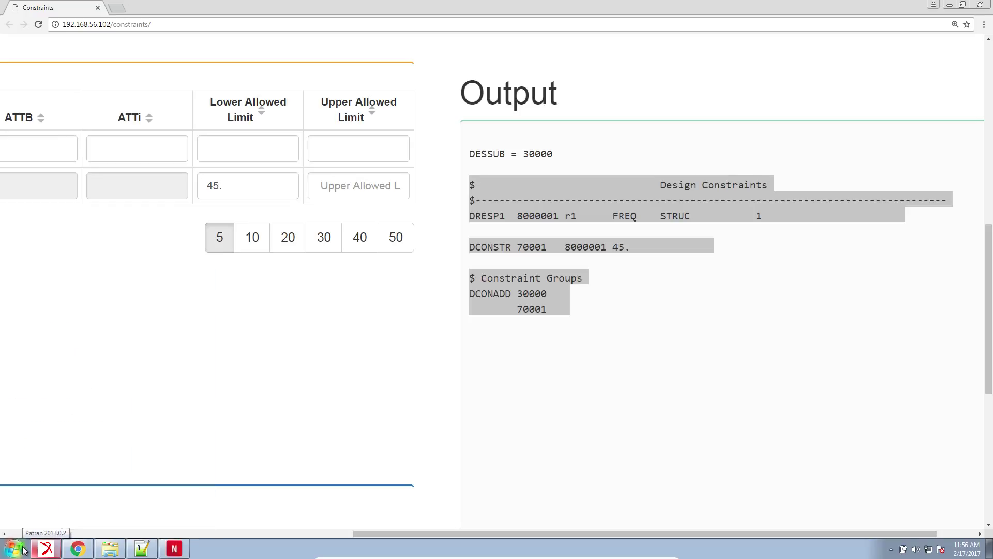
pyautogui.doubleClick(127, 74)
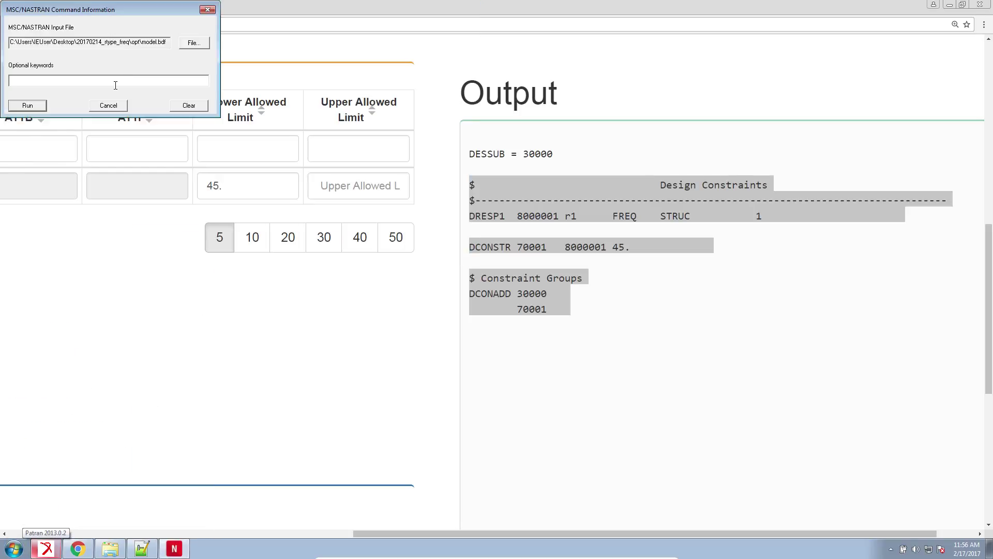
pyautogui.click(39, 109)
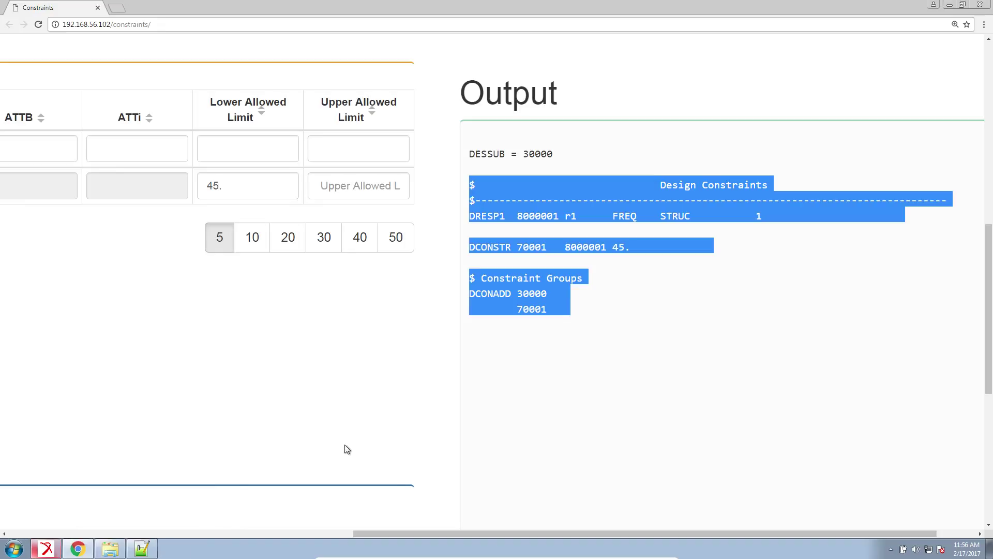
# Confirm the opt folder holds the new results, including model.f06, and zoom the Constraints page out.
pyautogui.moveTo(438, 533); pyautogui.dragTo(135, 548)
pyautogui.click(122, 552)
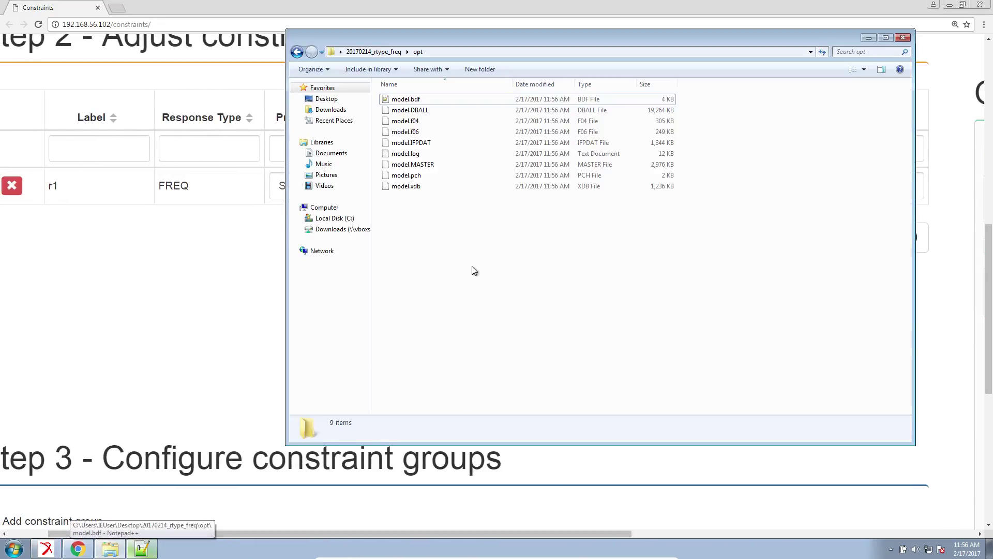
pyautogui.click(155, 380)
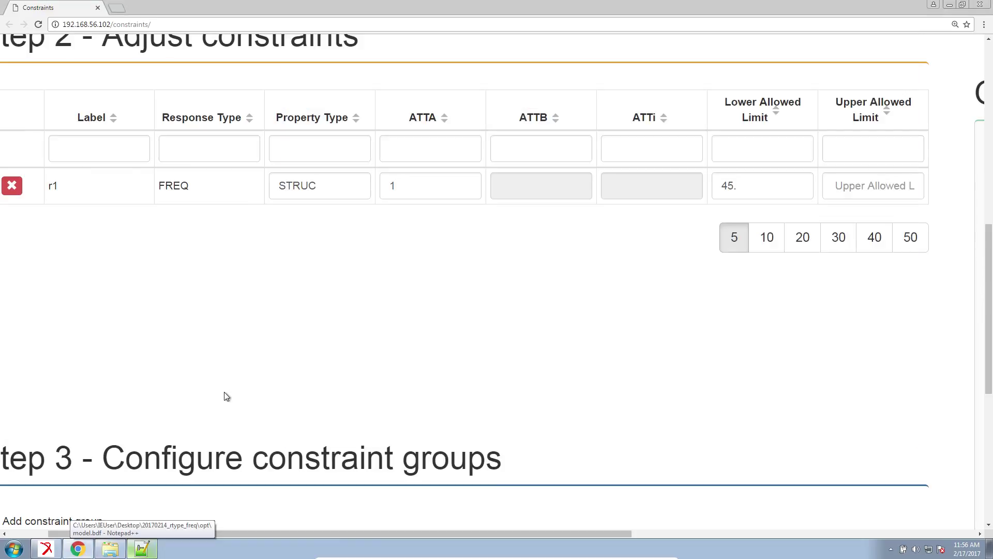
pyautogui.hotkey('ctrl', '-')
pyautogui.hotkey('ctrl', '-')
pyautogui.hotkey('ctrl', '-')
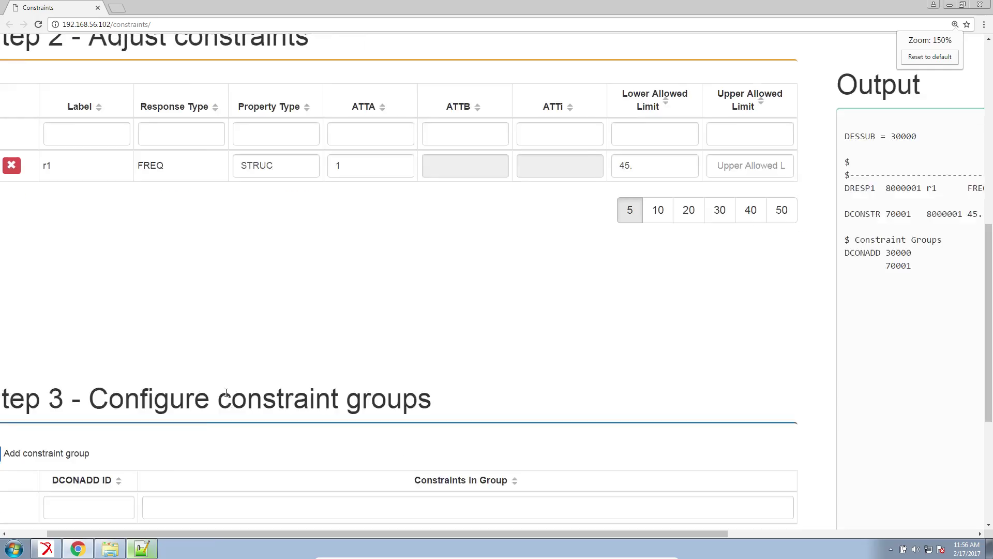
pyautogui.moveTo(233, 532); pyautogui.dragTo(194, 533)
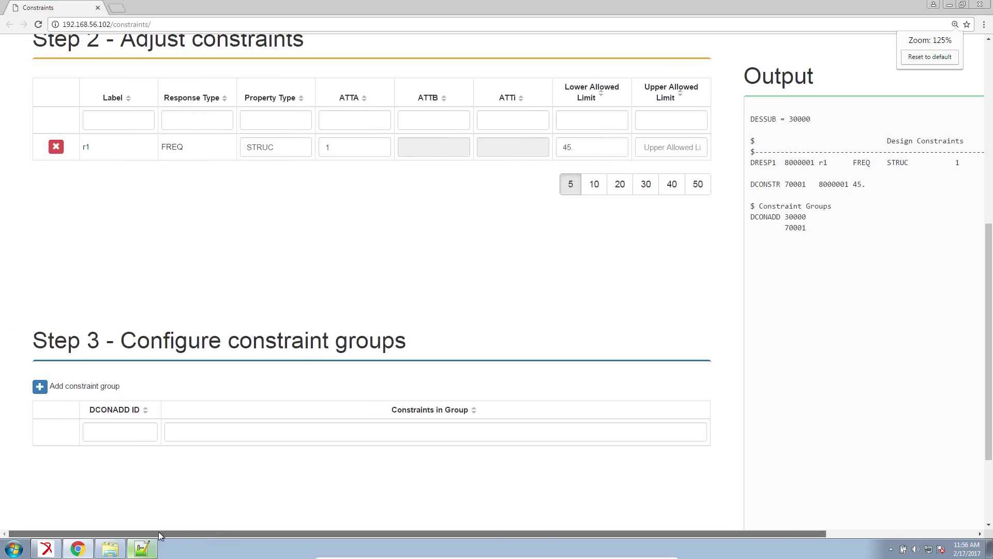
# Open model.f06 from the opt folder in Notepad++.
pyautogui.click(110, 549)
pyautogui.rightClick(408, 132)
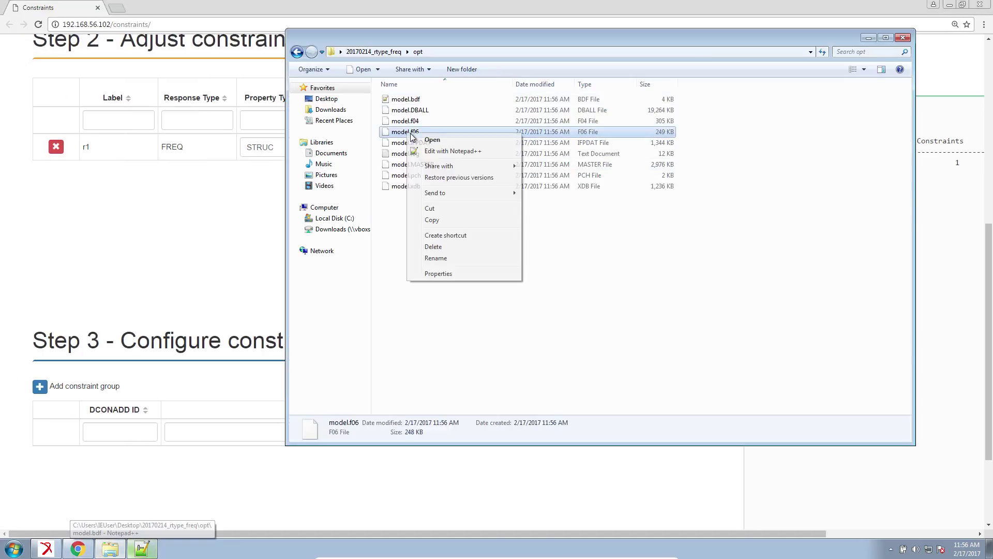
pyautogui.click(435, 151)
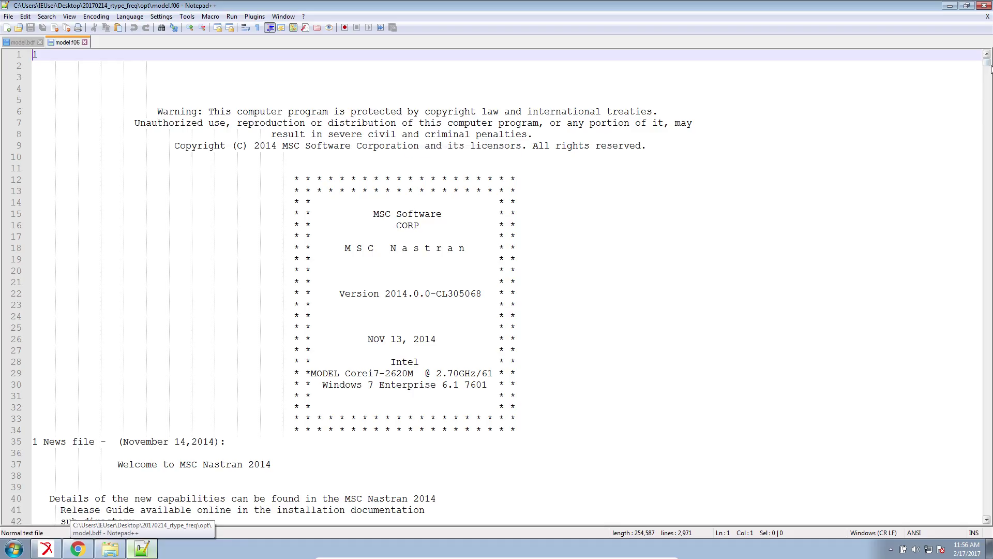
# Highlight the message that the run hard-converged to an optimum at cycle 6.
pyautogui.moveTo(987, 63); pyautogui.dragTo(973, 518)
pyautogui.scroll(4, 248, 179)
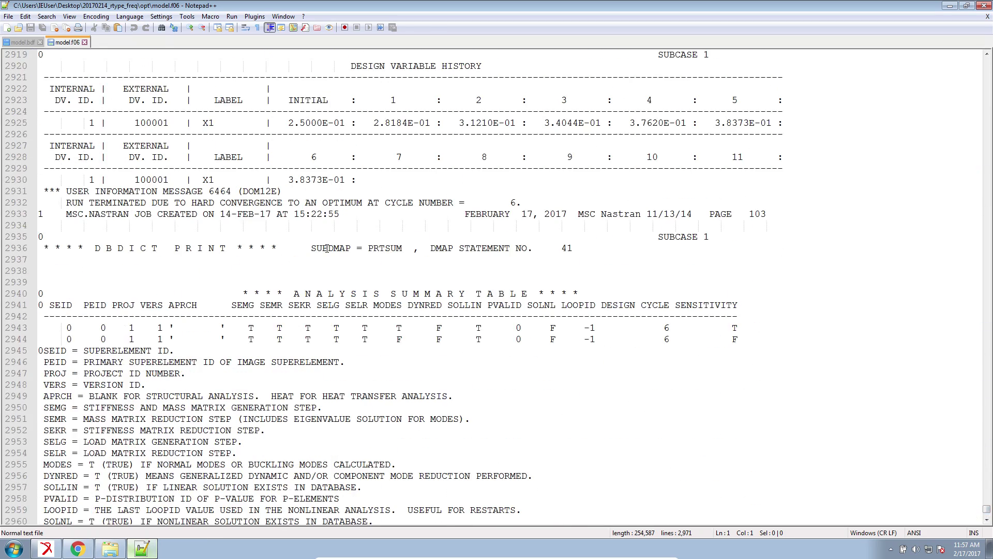
pyautogui.moveTo(105, 202); pyautogui.dragTo(449, 202)
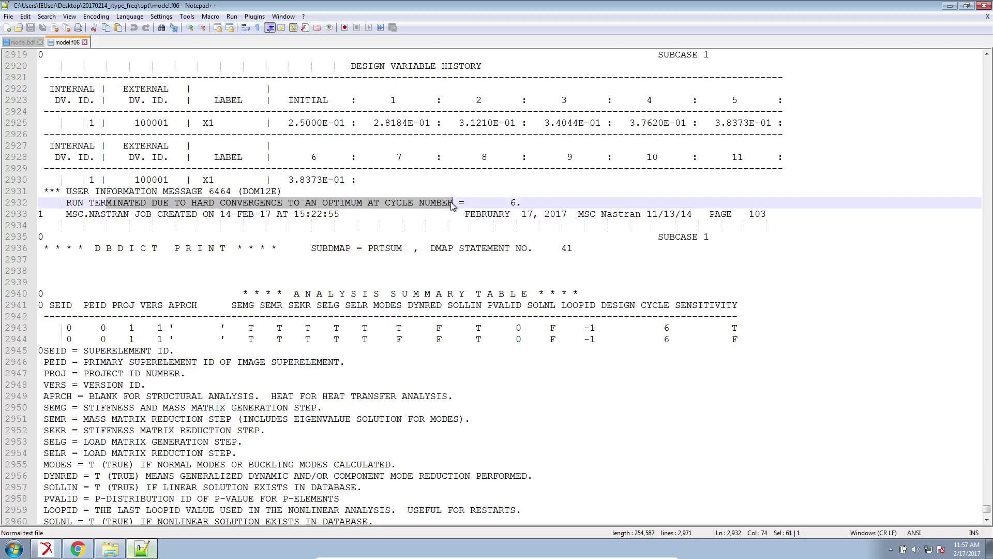
pyautogui.scroll(7, 445, 207)
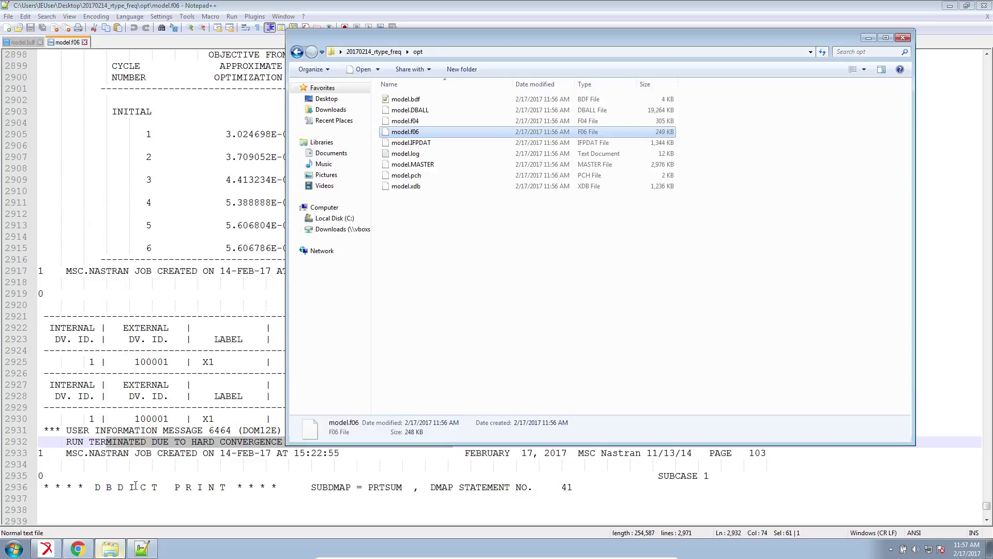
pyautogui.click(374, 52)
# Open rtype_freq.pptx on the Results slide and highlight the initial value .237.
pyautogui.doubleClick(455, 284)
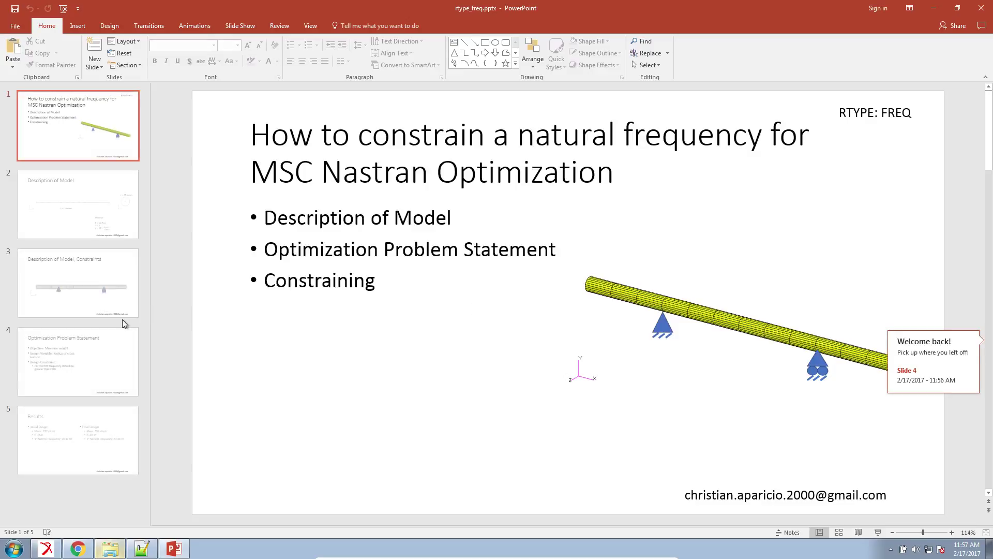
pyautogui.click(82, 418)
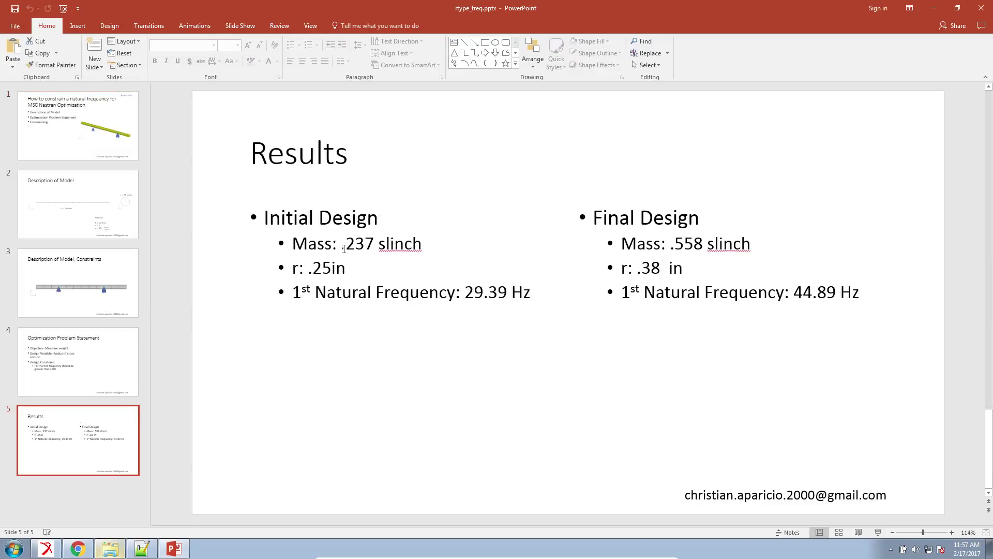
pyautogui.moveTo(344, 248); pyautogui.dragTo(364, 245)
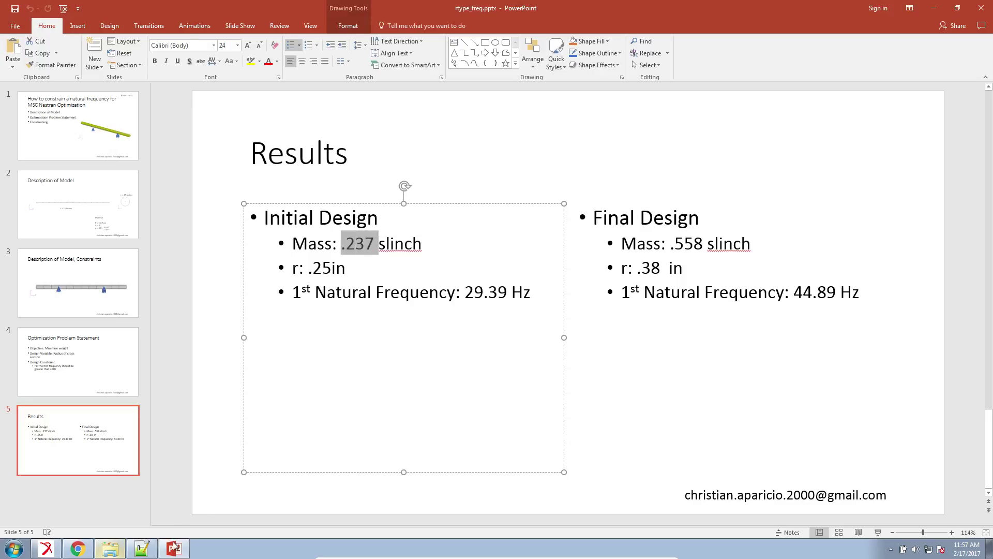
# Mark the final cycle's exact objective value in model.f06, then present the Results slide full-screen.
pyautogui.click(142, 548)
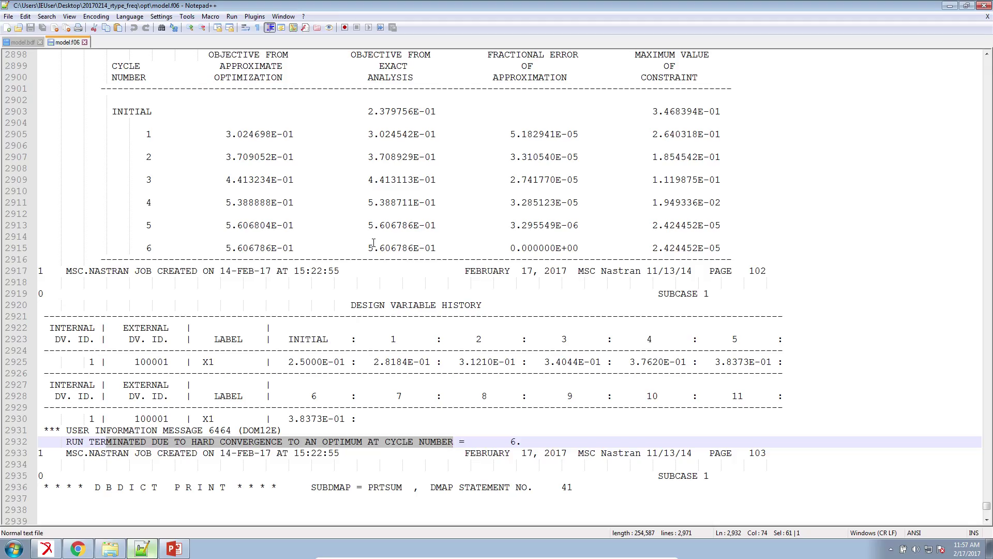
pyautogui.moveTo(368, 248); pyautogui.dragTo(432, 252)
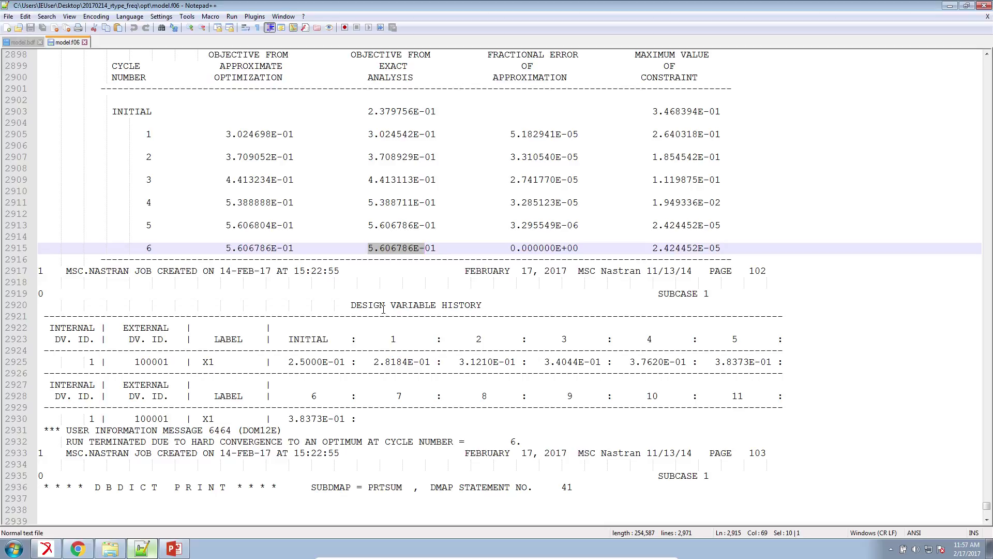
pyautogui.click(174, 548)
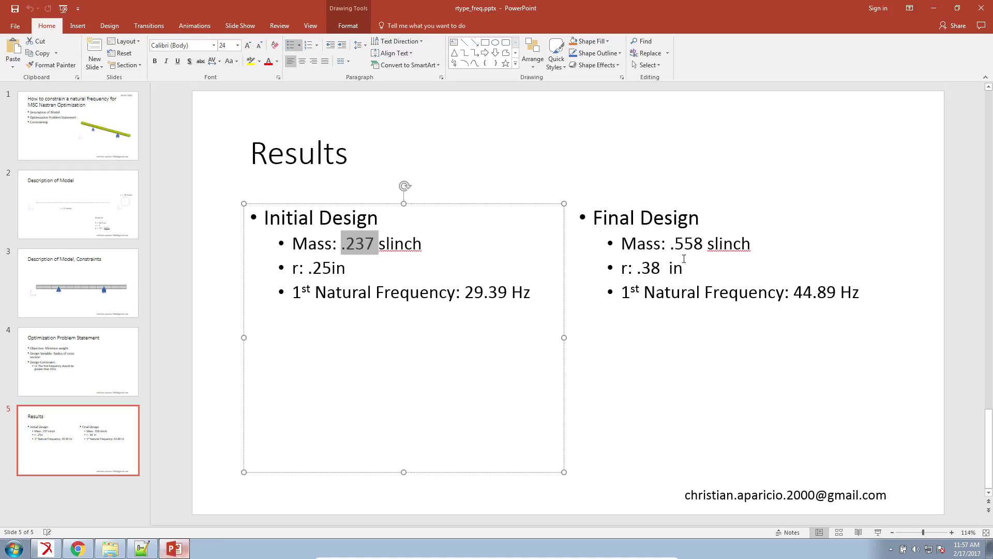
pyautogui.click(878, 532)
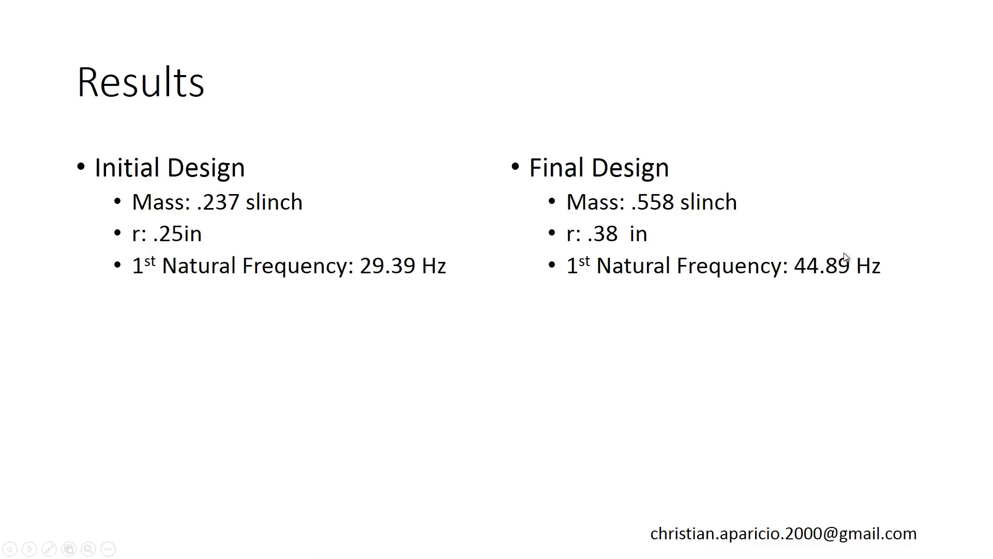
# End the slide show and detach the old model.xdb results in Patran.
pyautogui.press('Escape')
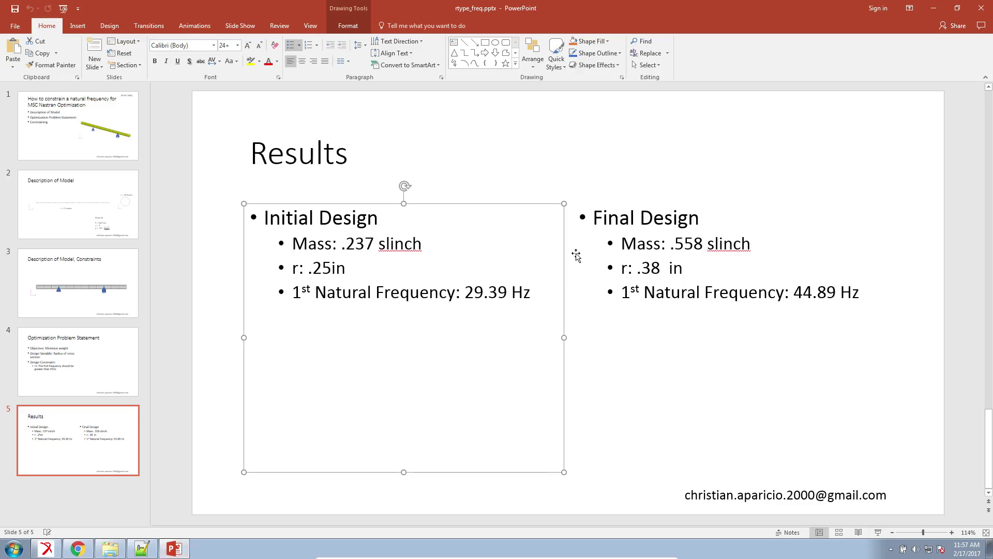
pyautogui.click(47, 548)
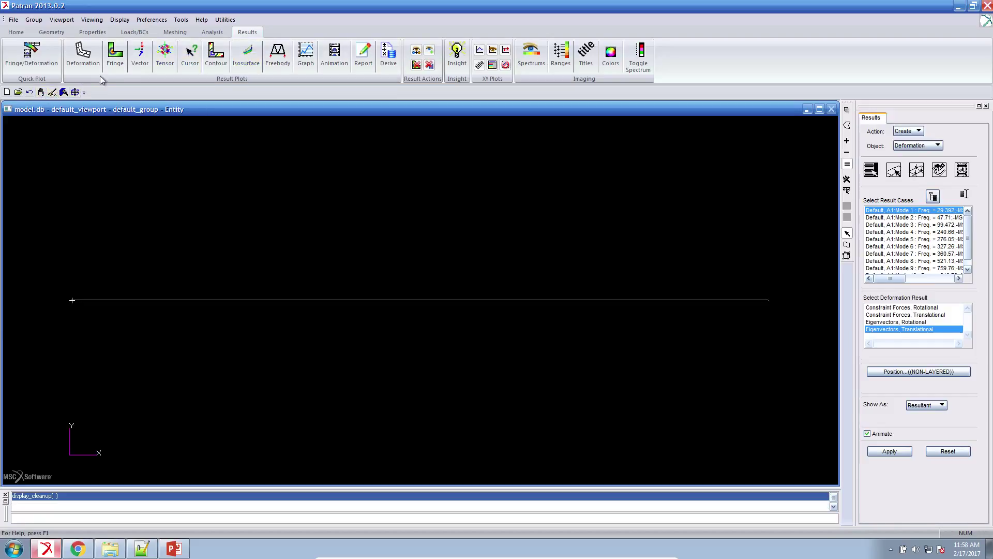
pyautogui.click(212, 32)
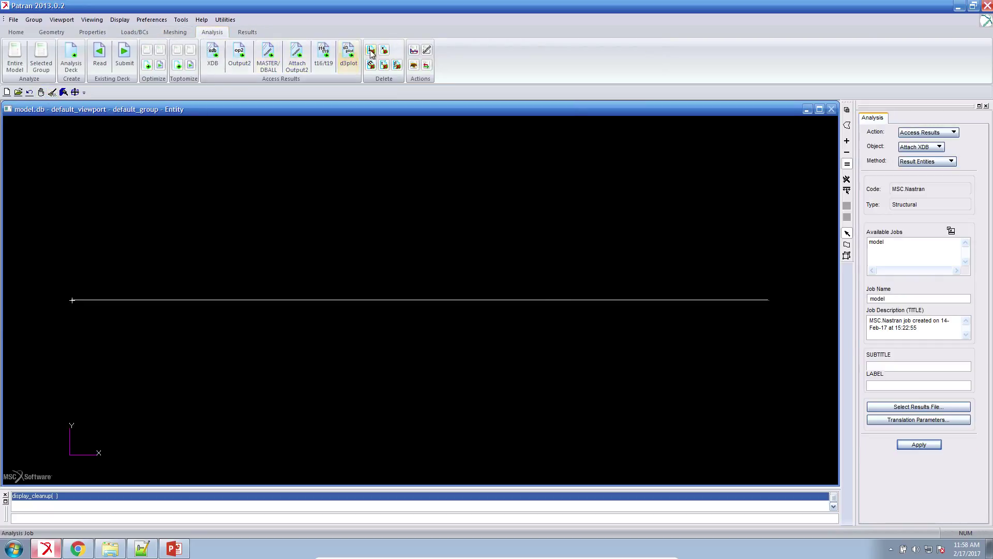
pyautogui.click(371, 50)
pyautogui.click(935, 241)
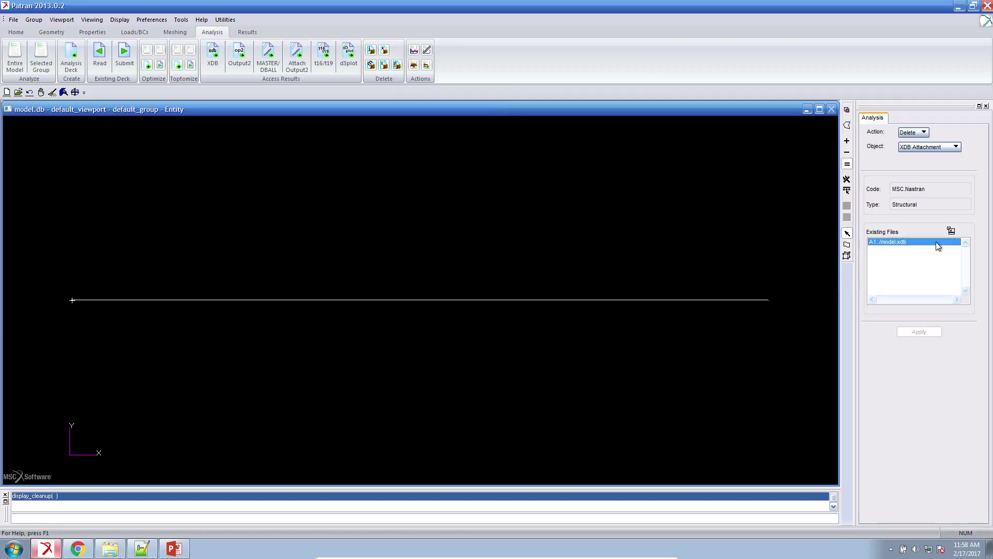
pyautogui.click(919, 331)
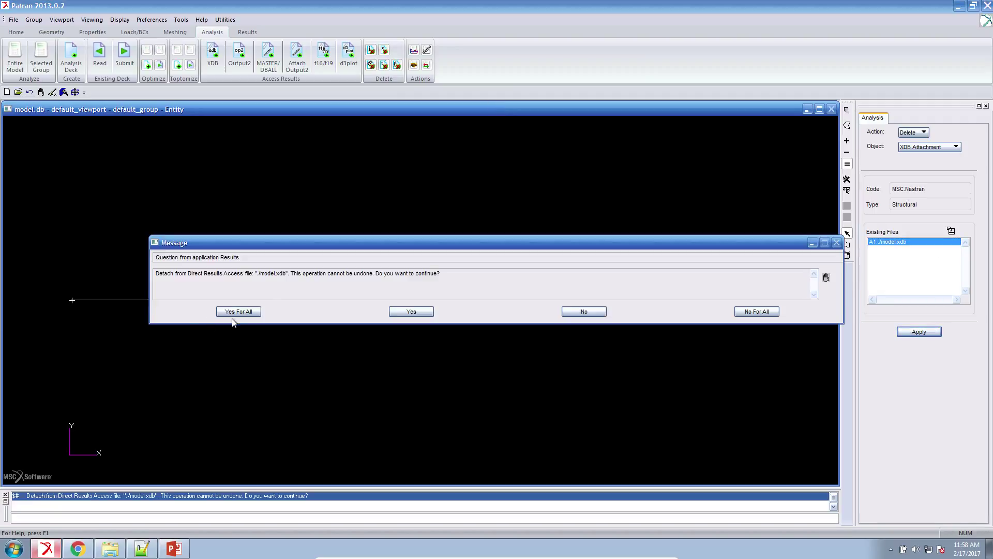
pyautogui.click(239, 312)
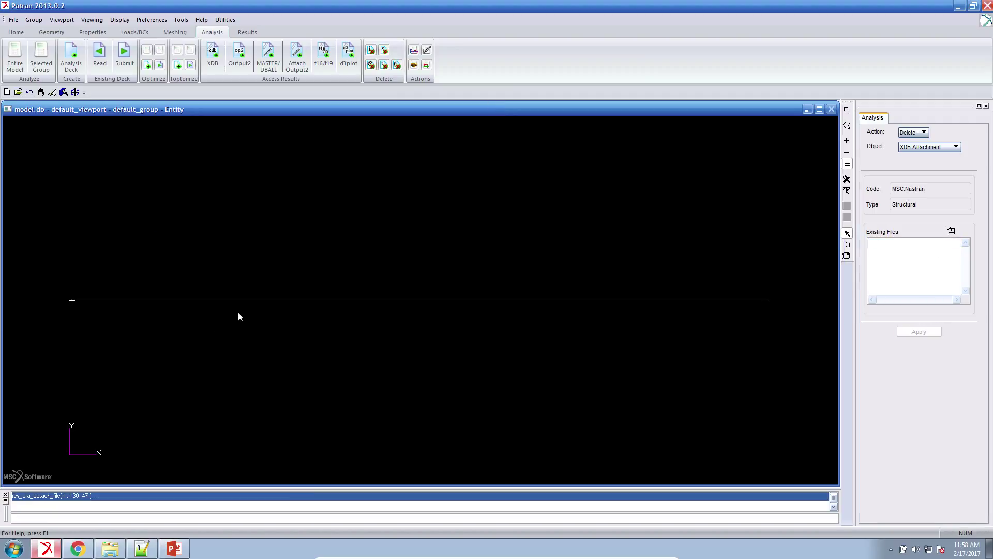
# Attach the optimized model.xdb from the opt folder as the results file.
pyautogui.click(212, 72)
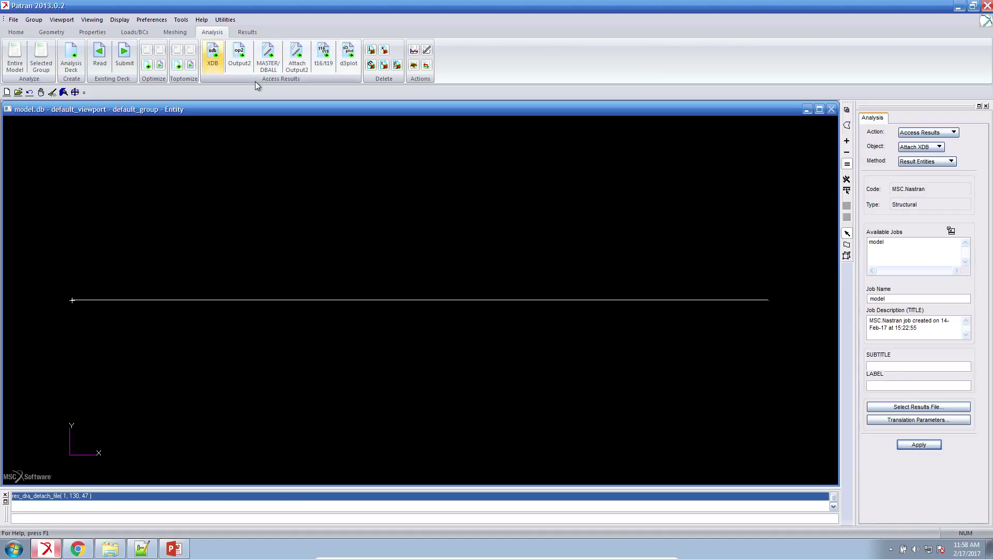
pyautogui.click(937, 406)
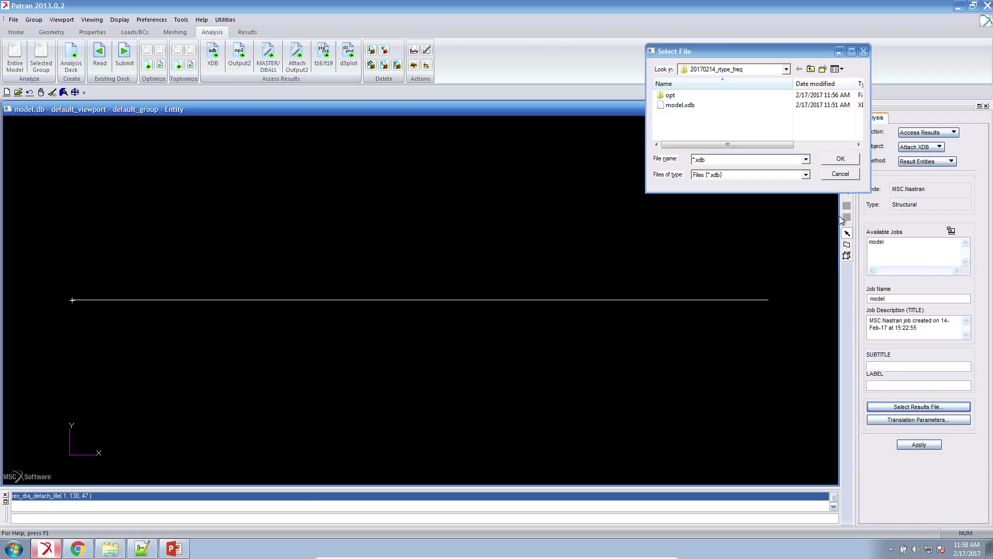
pyautogui.doubleClick(701, 98)
pyautogui.doubleClick(698, 95)
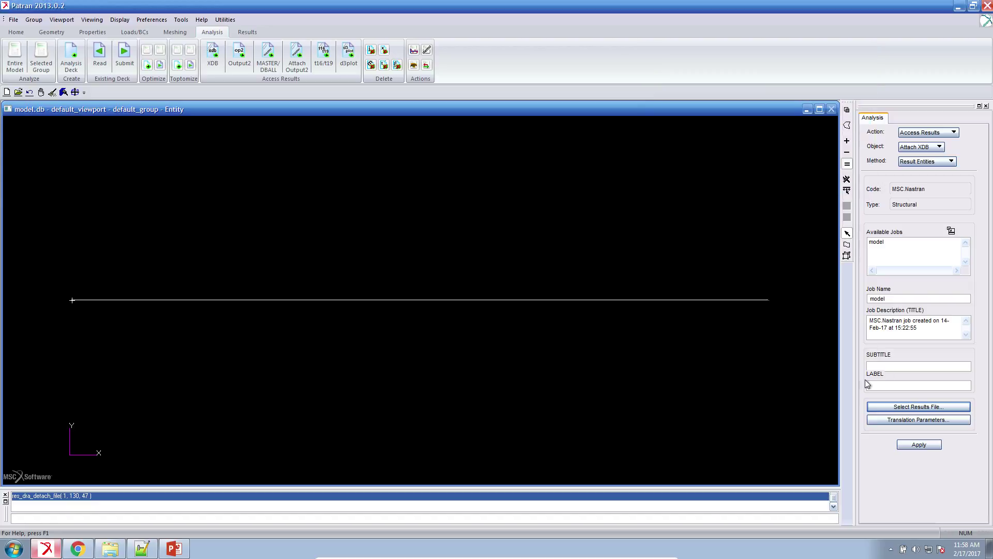
pyautogui.click(920, 447)
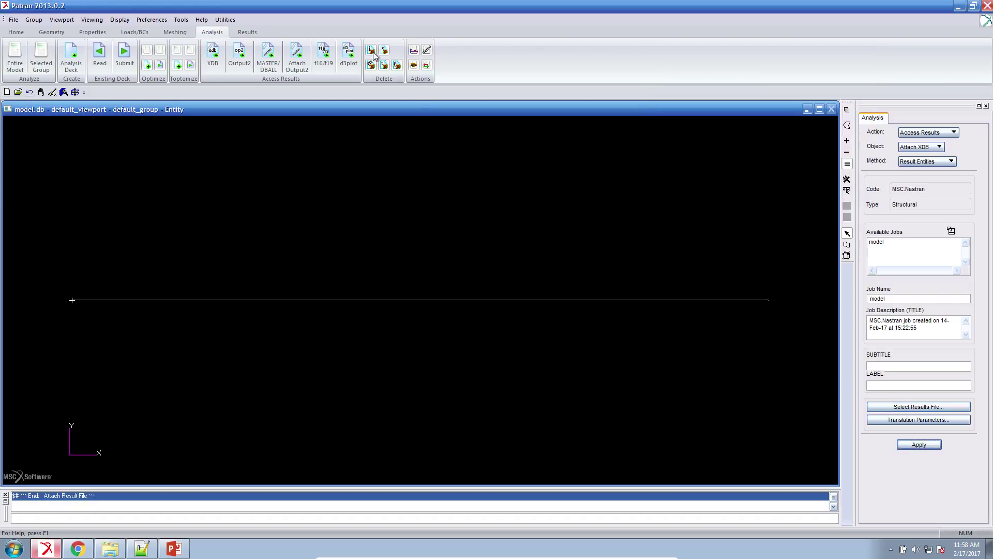
pyautogui.click(248, 32)
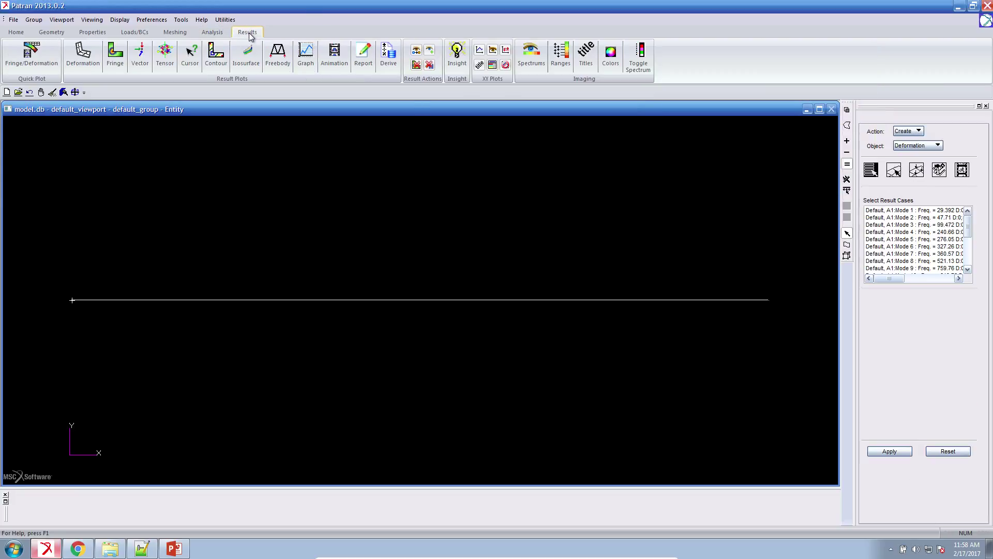
# Plot the Mode 1 deformation using translational eigenvectors.
pyautogui.click(905, 211)
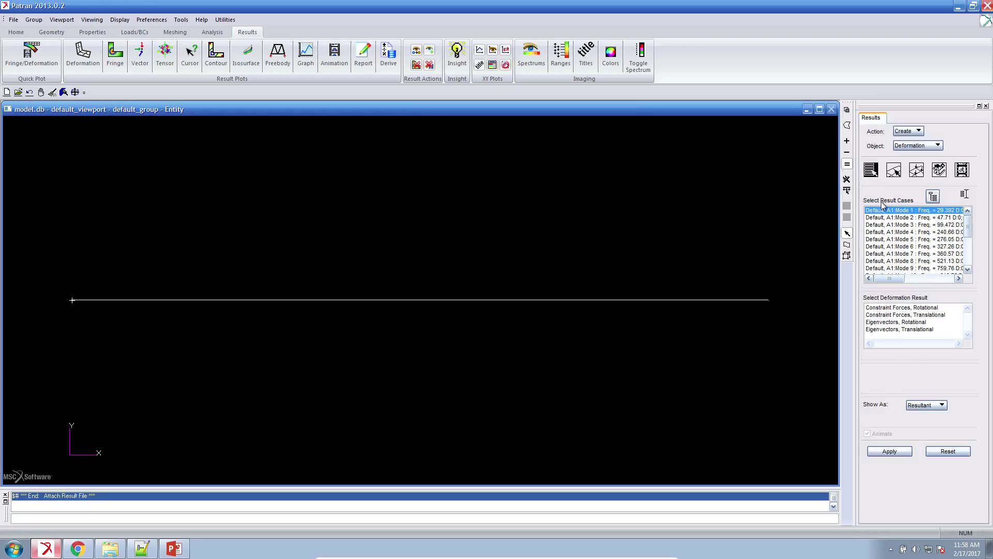
pyautogui.click(887, 452)
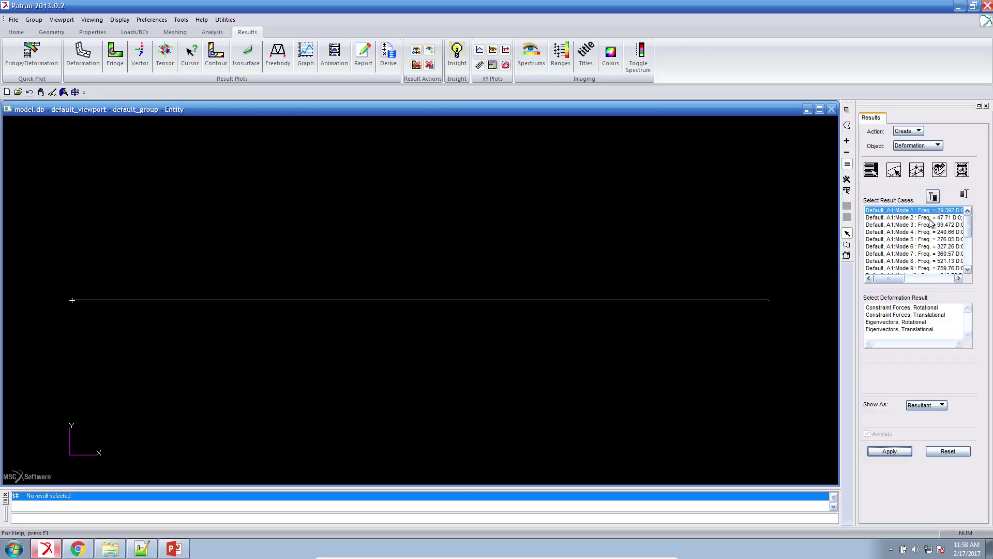
pyautogui.click(916, 329)
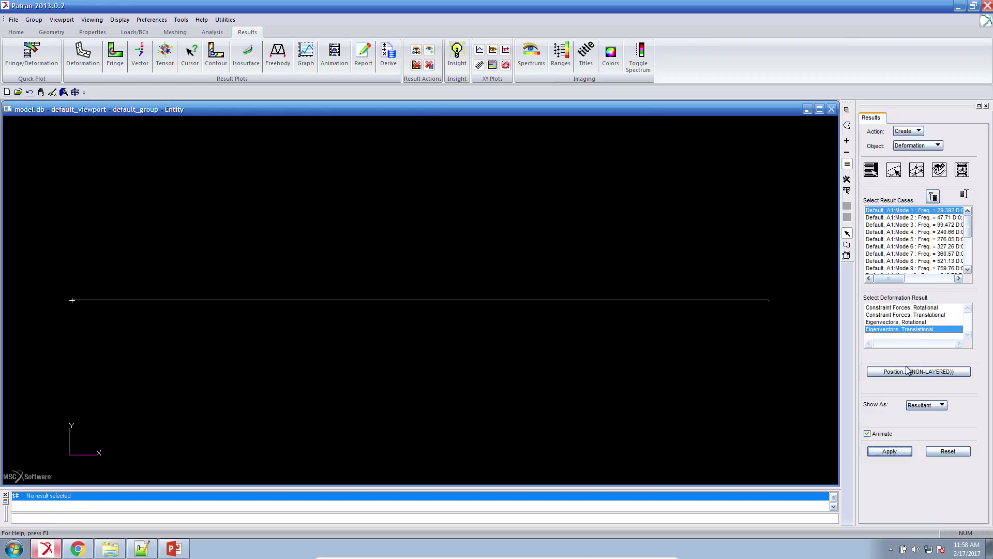
pyautogui.click(889, 451)
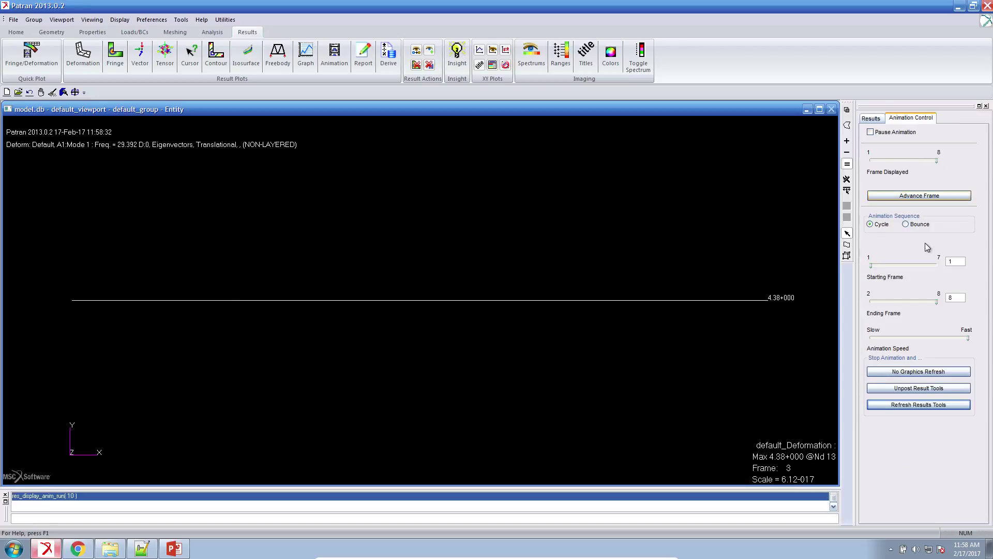
pyautogui.click(886, 405)
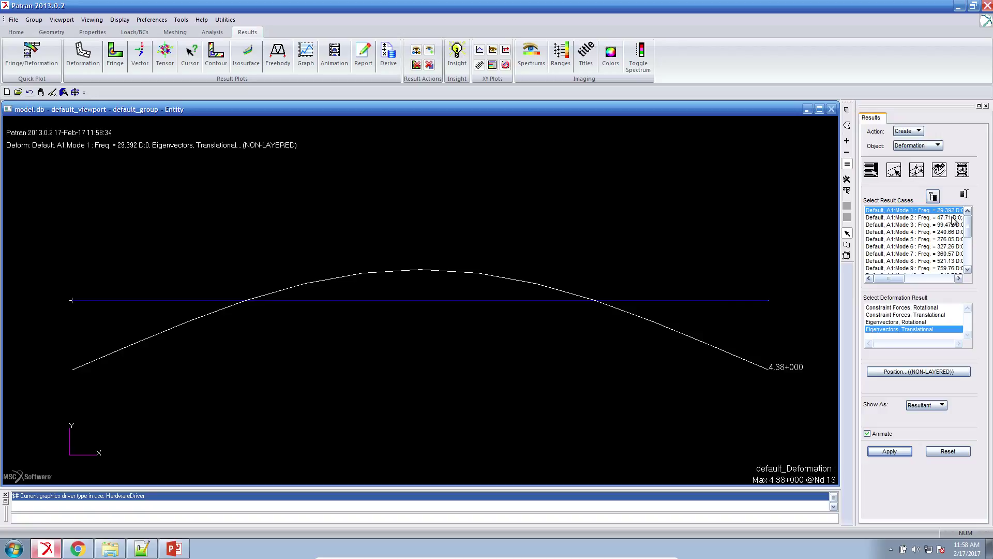
# Animate the 44.999 Hz Mode 1 shape with 20 animation frames.
pyautogui.moveTo(967, 231); pyautogui.dragTo(967, 239)
pyautogui.click(949, 246)
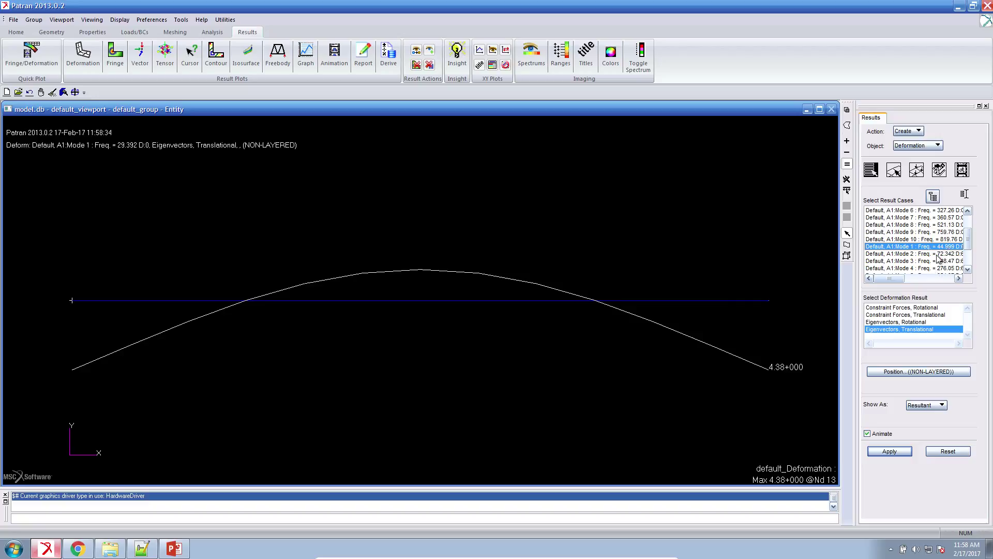
pyautogui.click(962, 171)
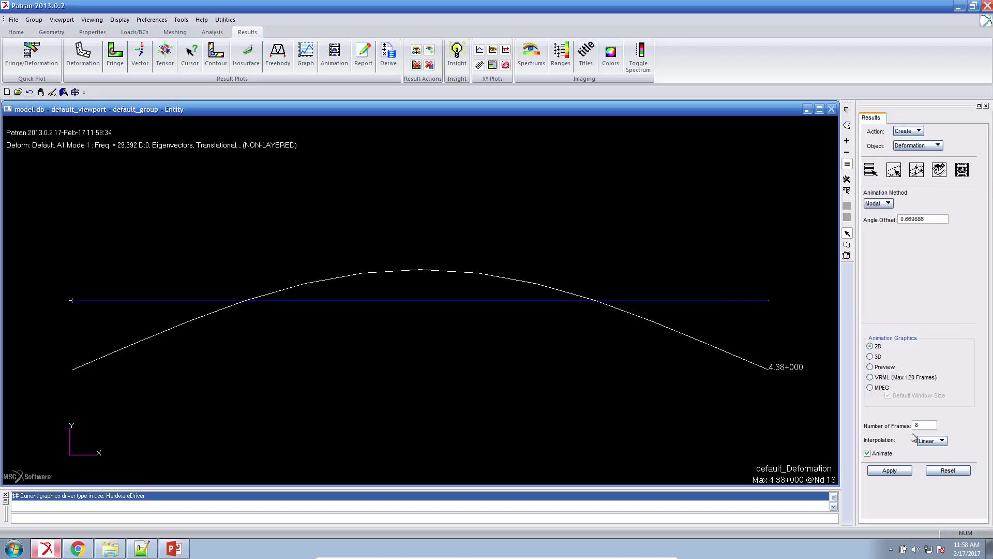
pyautogui.doubleClick(923, 424)
pyautogui.click(889, 470)
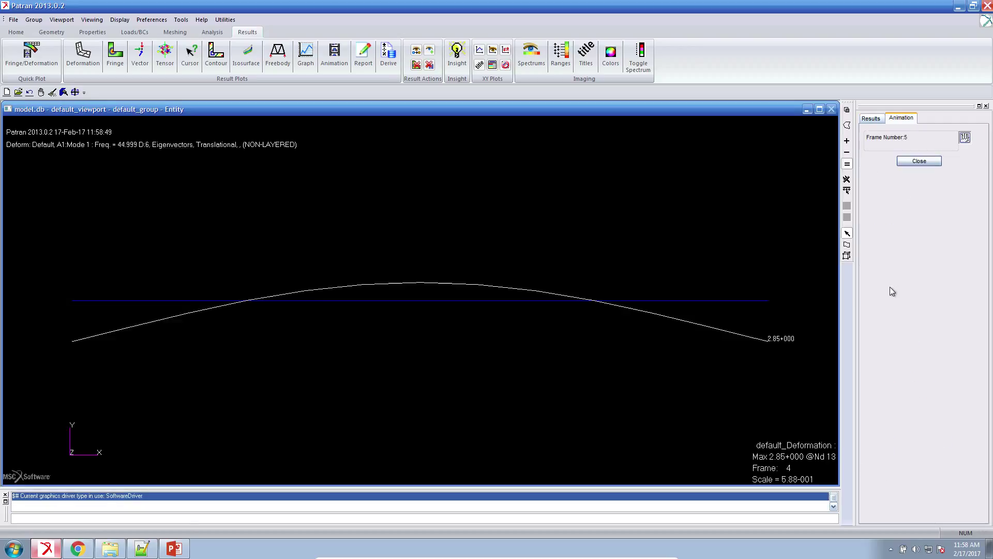
pyautogui.click(871, 119)
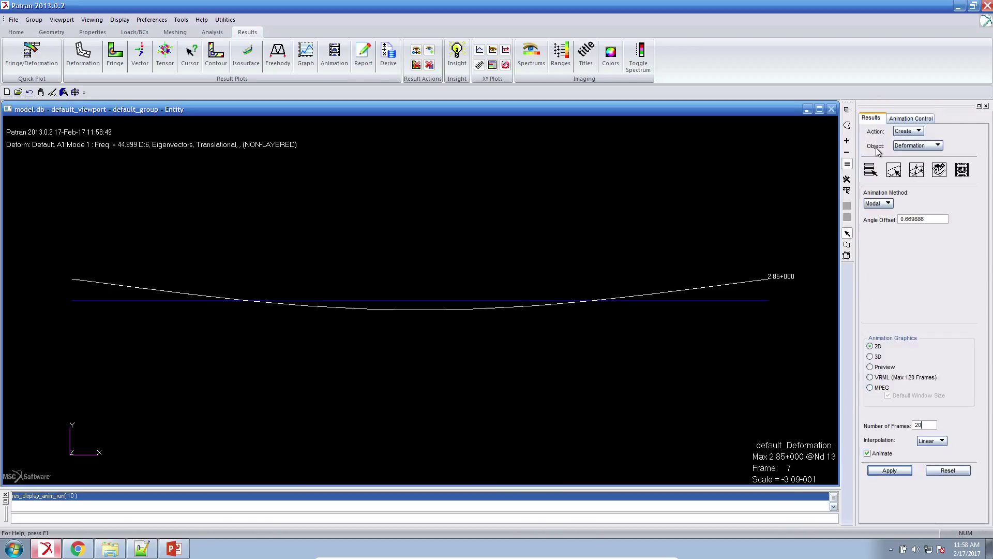
pyautogui.click(871, 170)
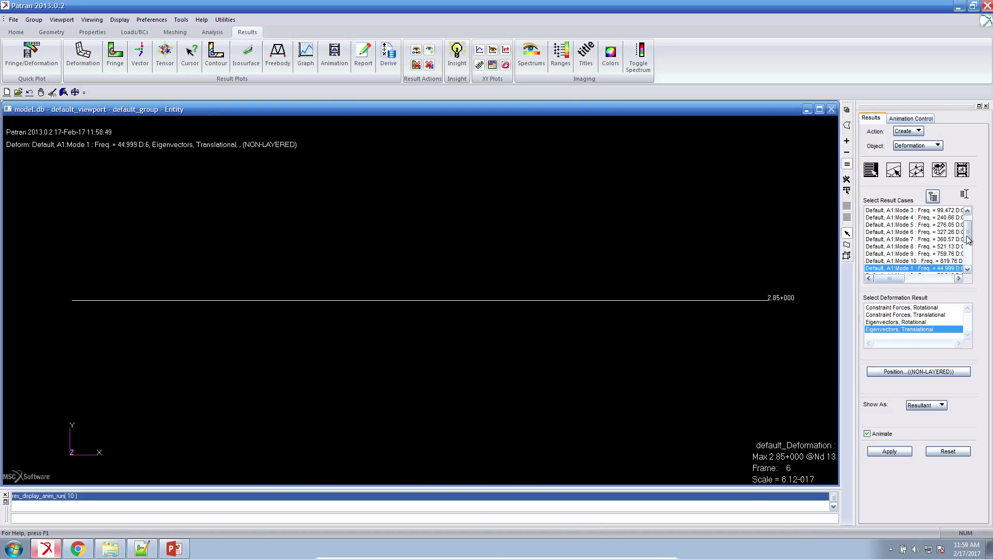
pyautogui.scroll(1, 967, 233)
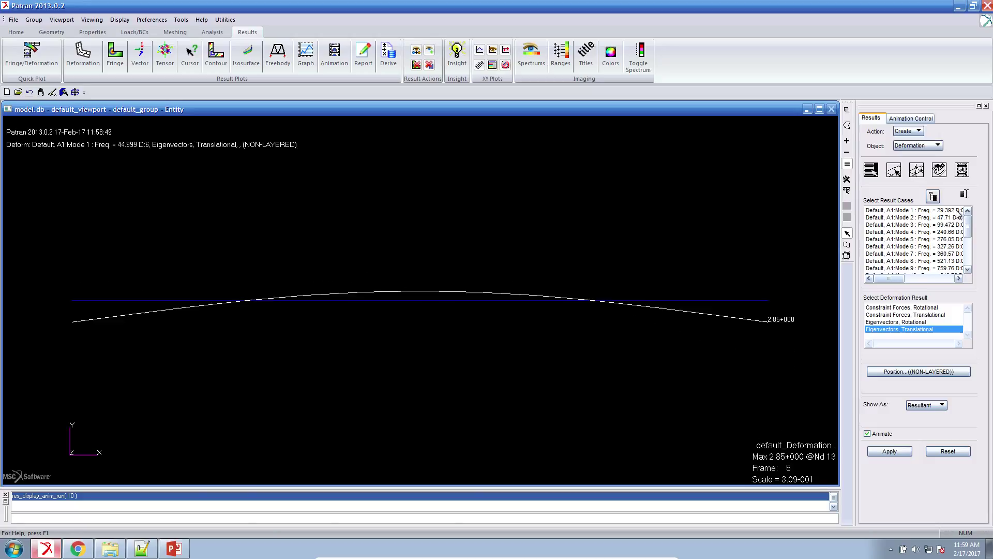
# Present the Results slide full-screen again with the laser pointer enabled.
pyautogui.click(181, 548)
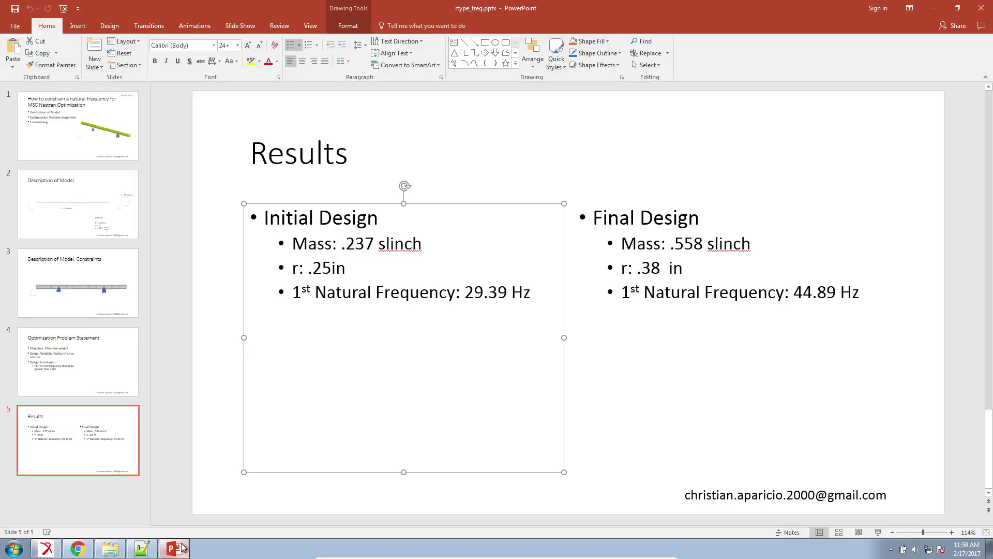
pyautogui.click(878, 532)
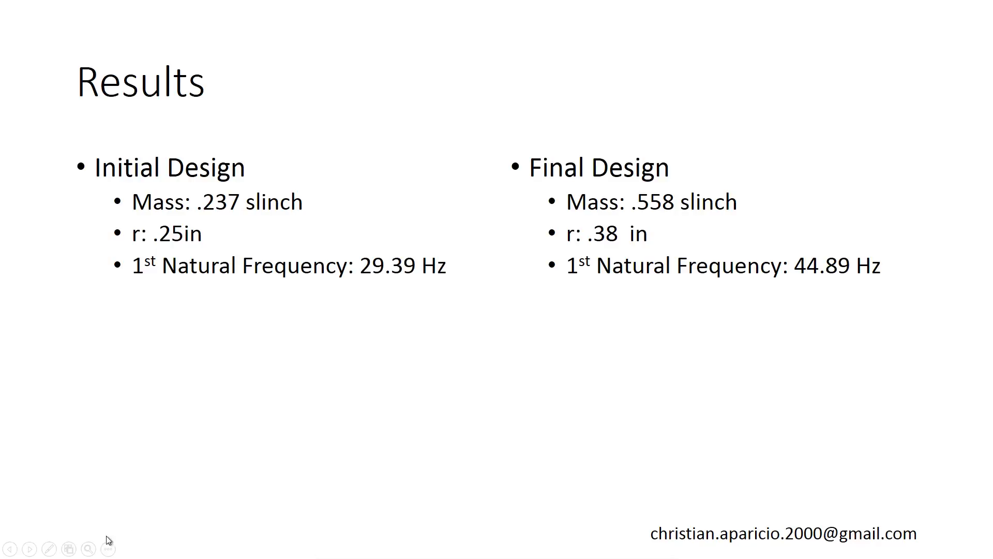
pyautogui.click(49, 548)
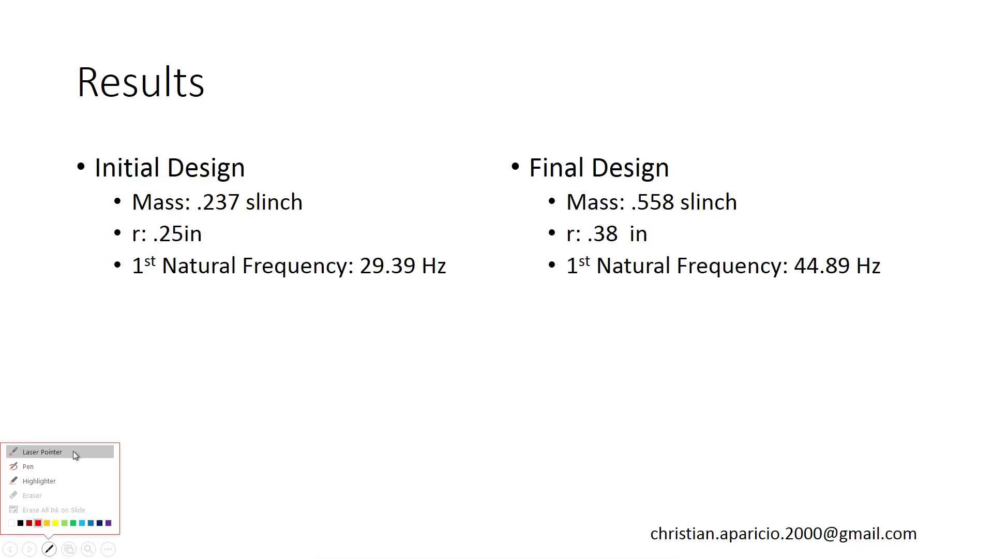
pyautogui.click(75, 452)
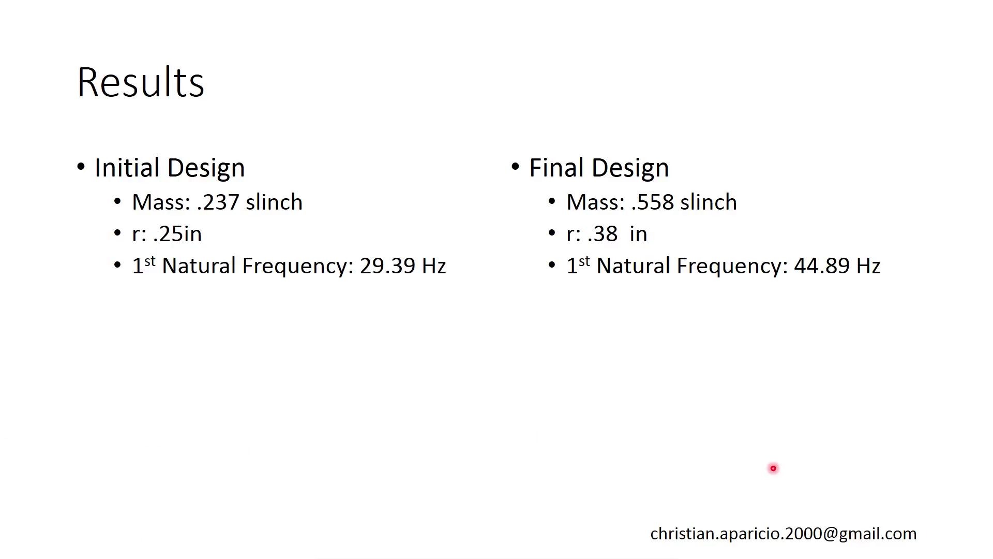